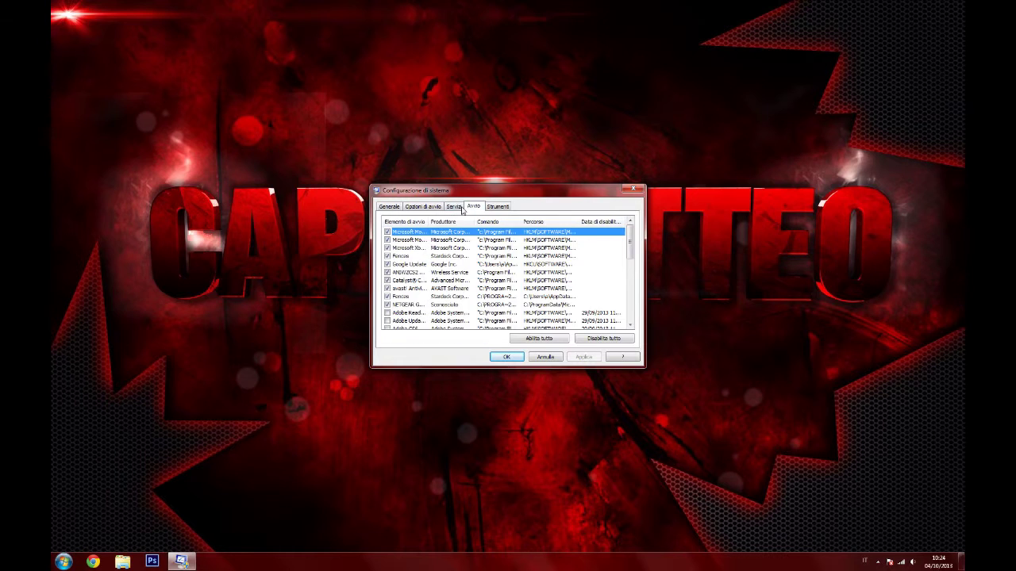
# Examine the services list down to the disabled Hi-Rez Studios and LogMeIn Hamachi Tunneling Engine services
pyautogui.click(472, 207)
pyautogui.click(454, 207)
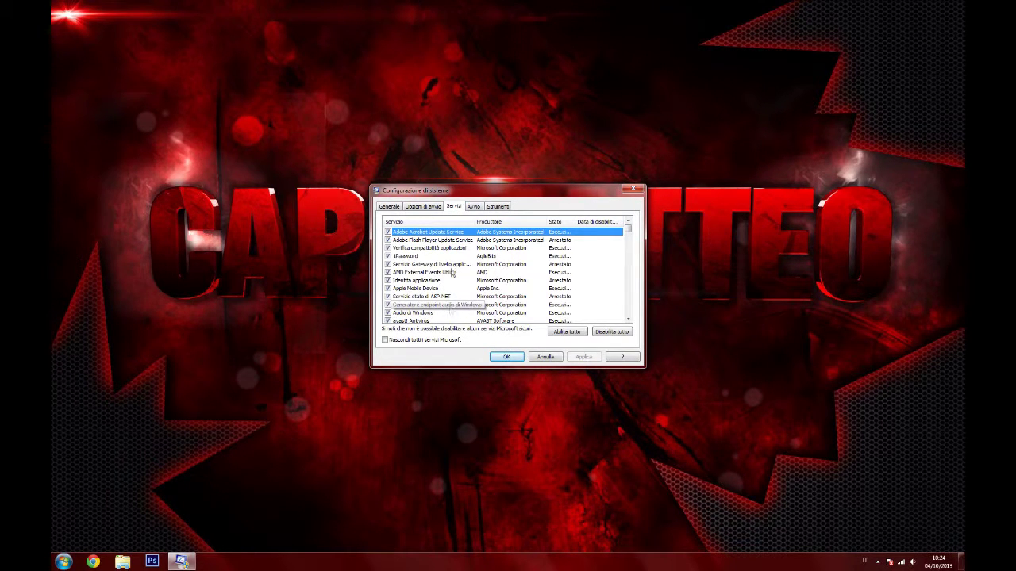
pyautogui.scroll(-5, 456, 264)
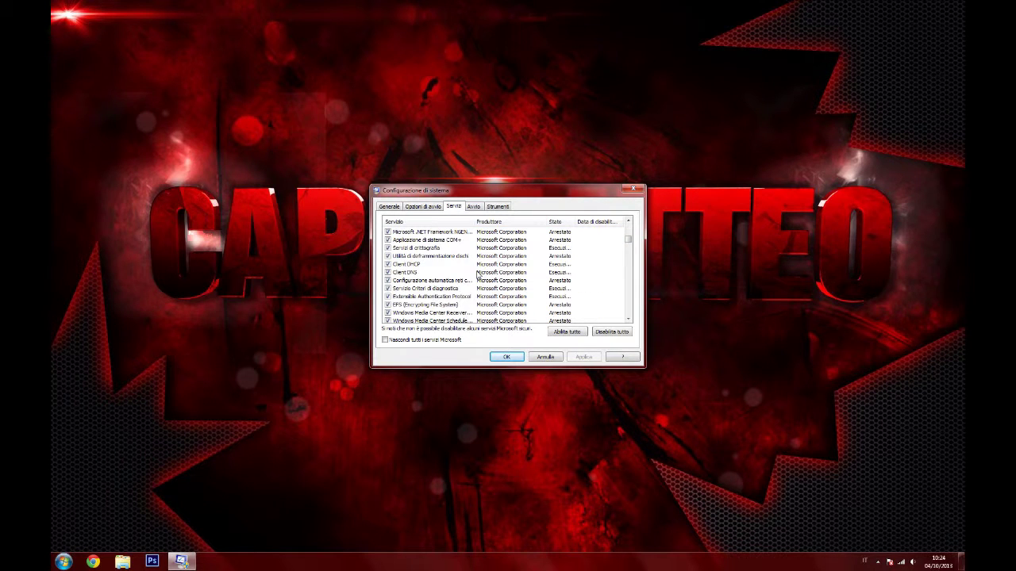
pyautogui.scroll(-5, 477, 274)
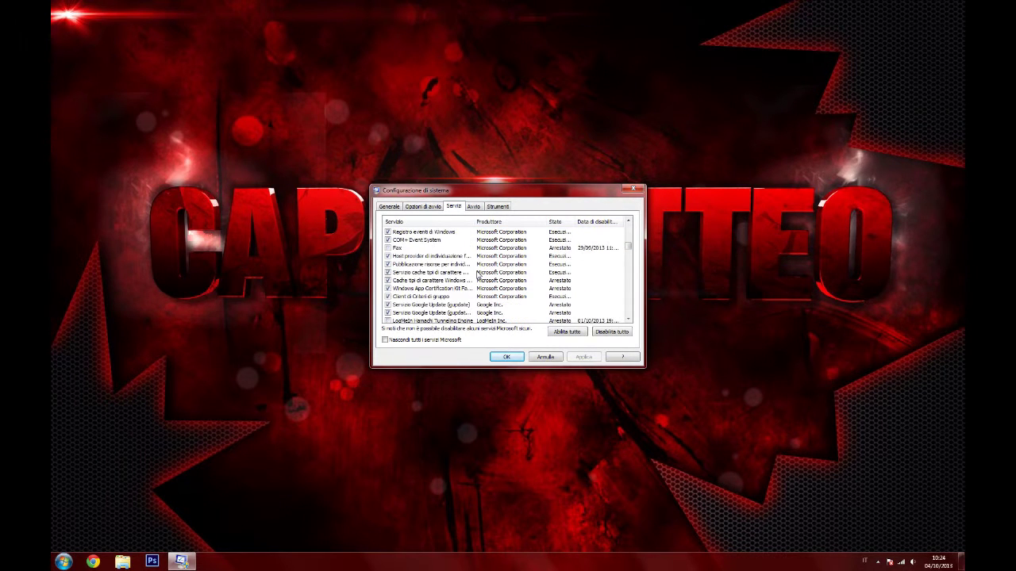
pyautogui.scroll(-2, 476, 275)
pyautogui.scroll(-1, 477, 275)
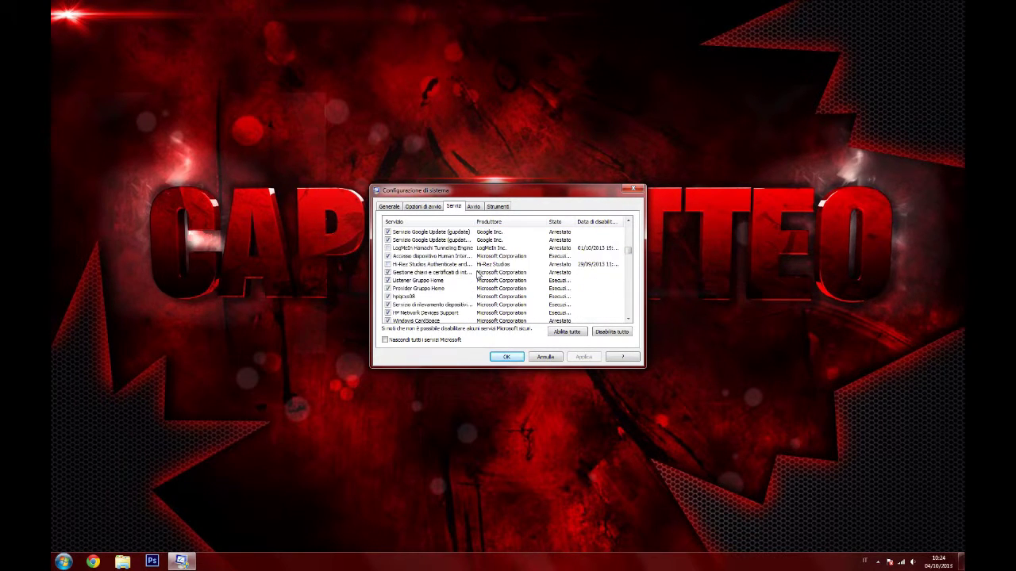
pyautogui.click(430, 264)
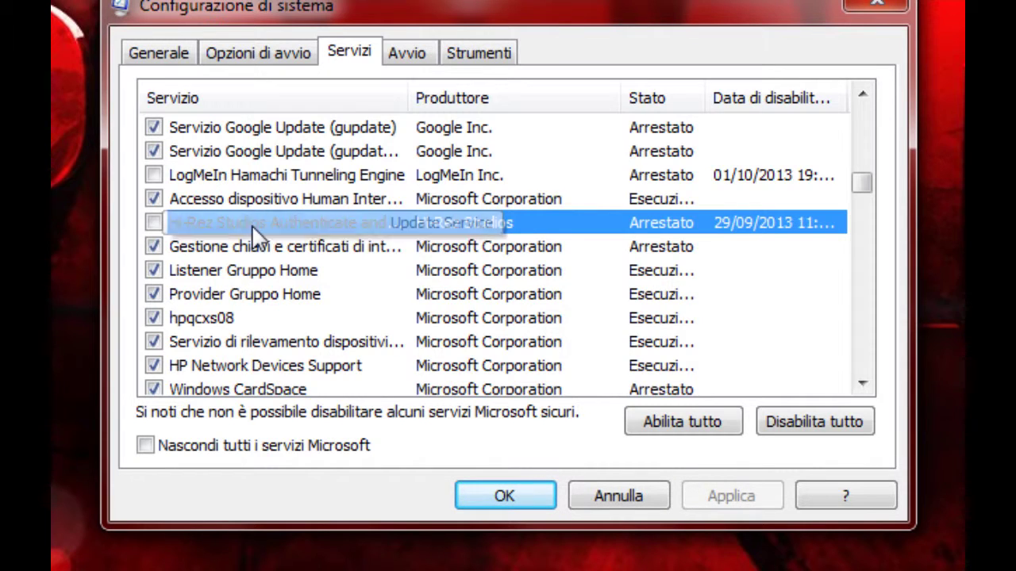
pyautogui.click(289, 178)
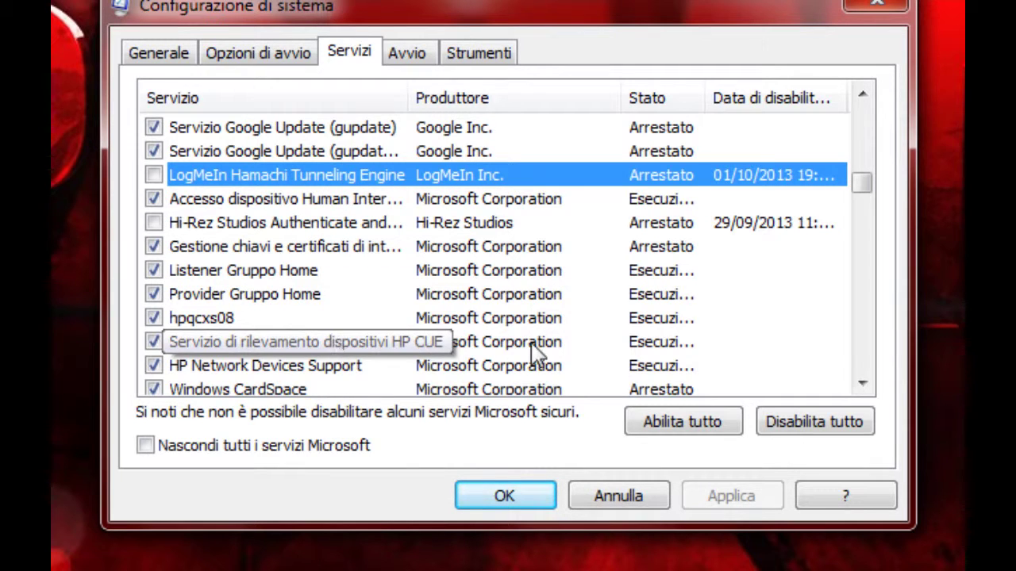
# Review the services from Servizio iPod down to Skype Updater and Steam Client Service for unneeded entries
pyautogui.scroll(-2, 531, 354)
pyautogui.scroll(-1, 310, 367)
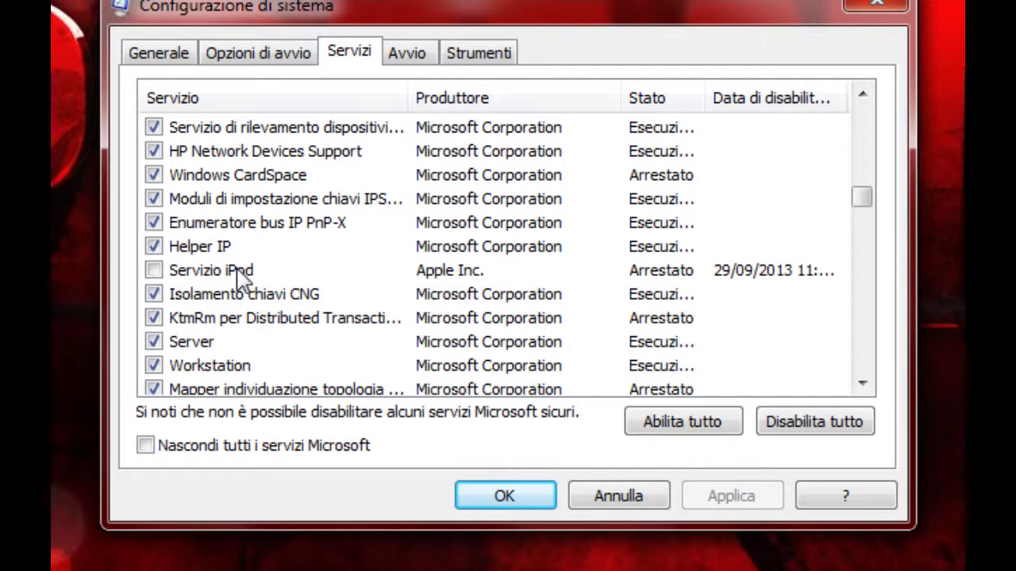
pyautogui.scroll(-2, 274, 305)
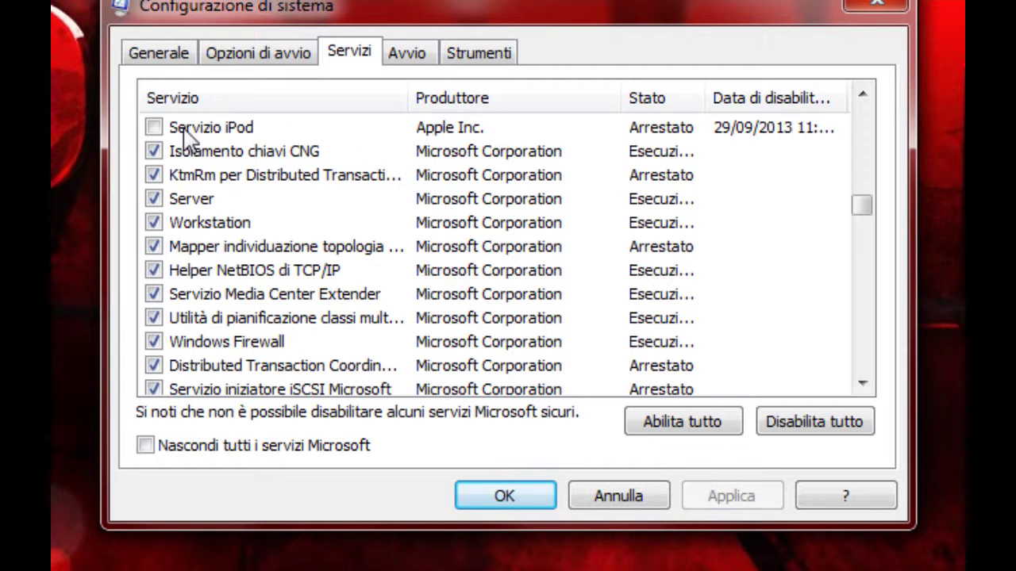
pyautogui.scroll(-1, 294, 310)
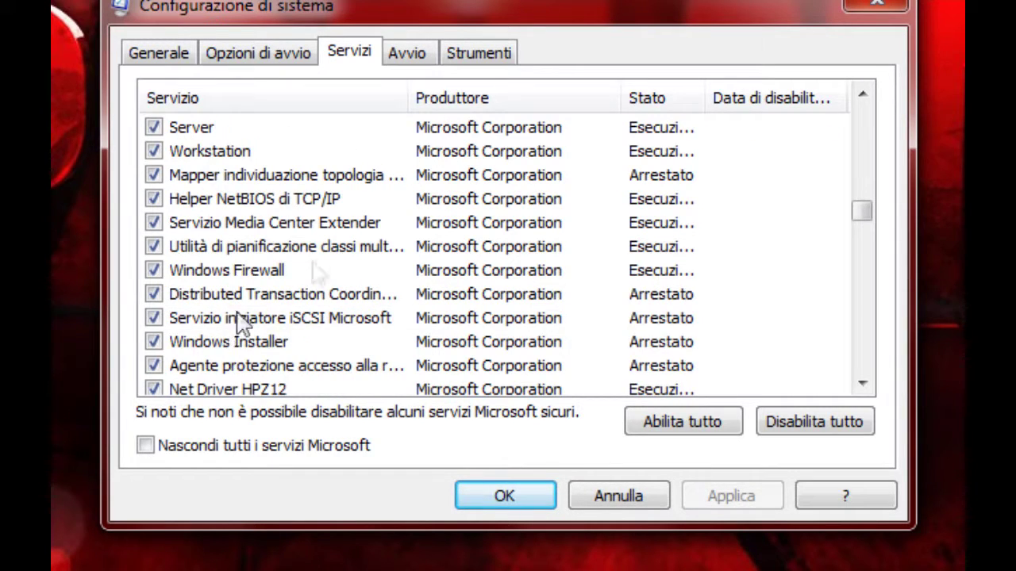
pyautogui.scroll(1, 325, 262)
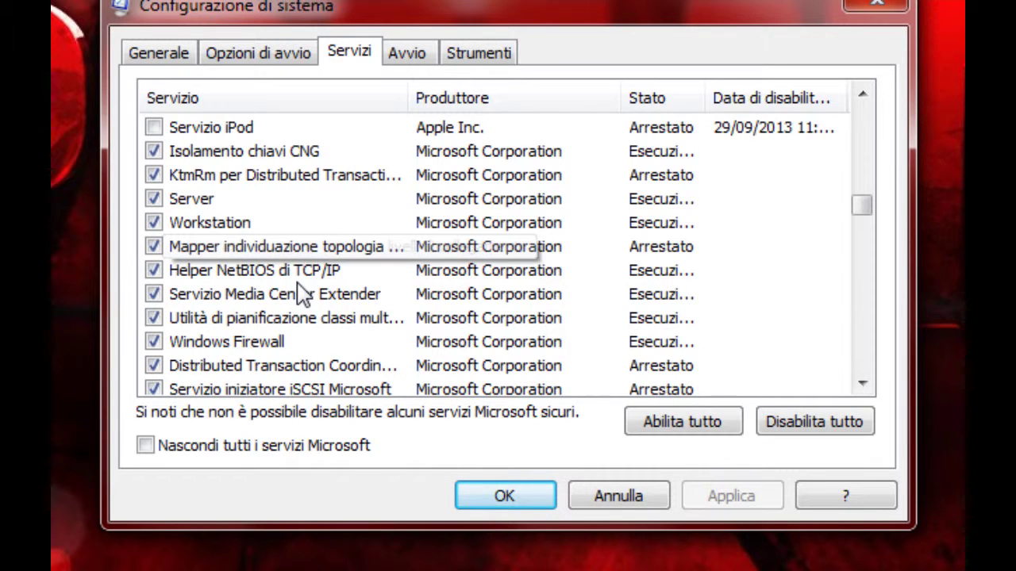
pyautogui.scroll(-2, 300, 289)
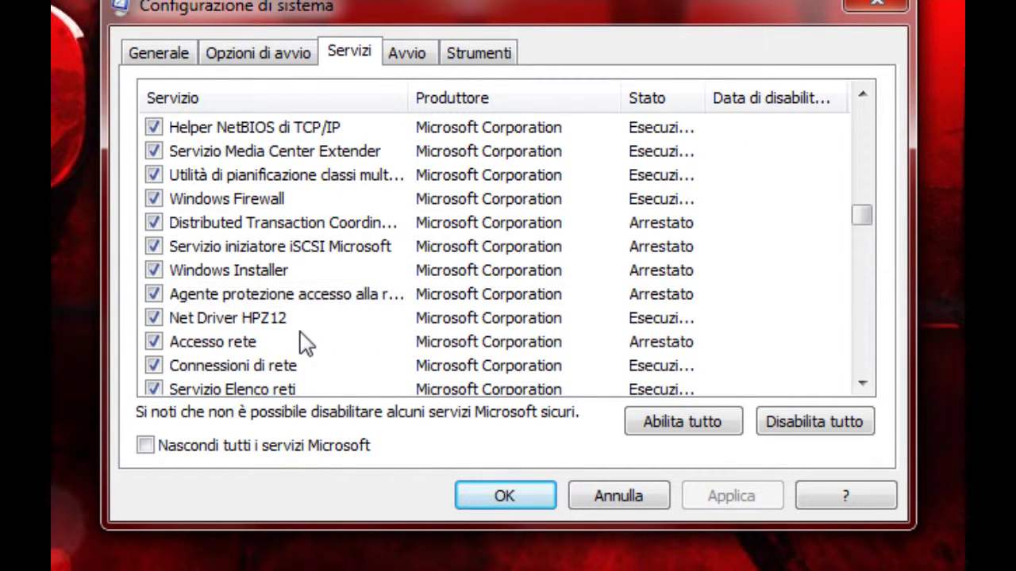
pyautogui.scroll(-1, 306, 337)
pyautogui.scroll(-5, 312, 334)
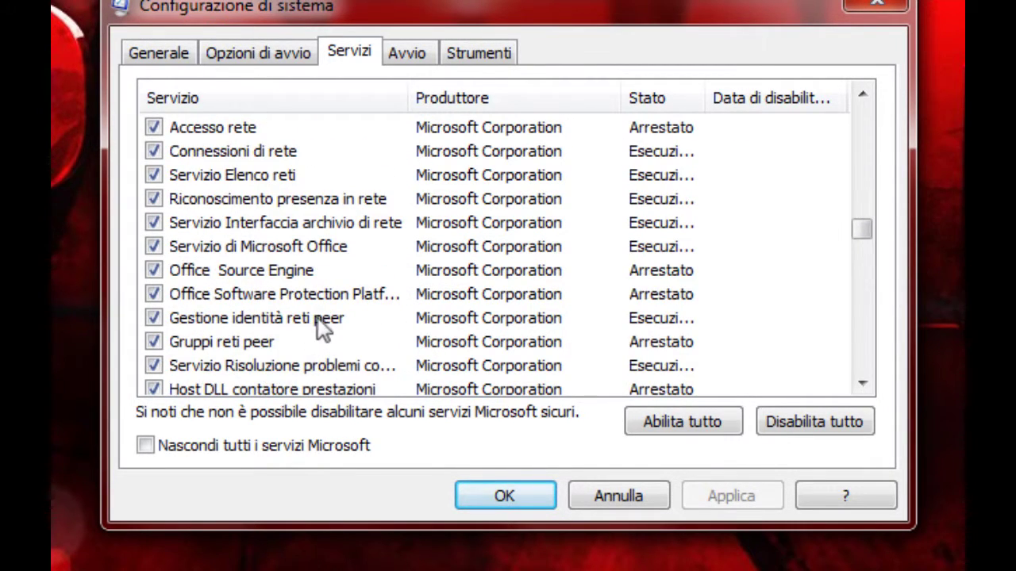
pyautogui.scroll(-5, 322, 332)
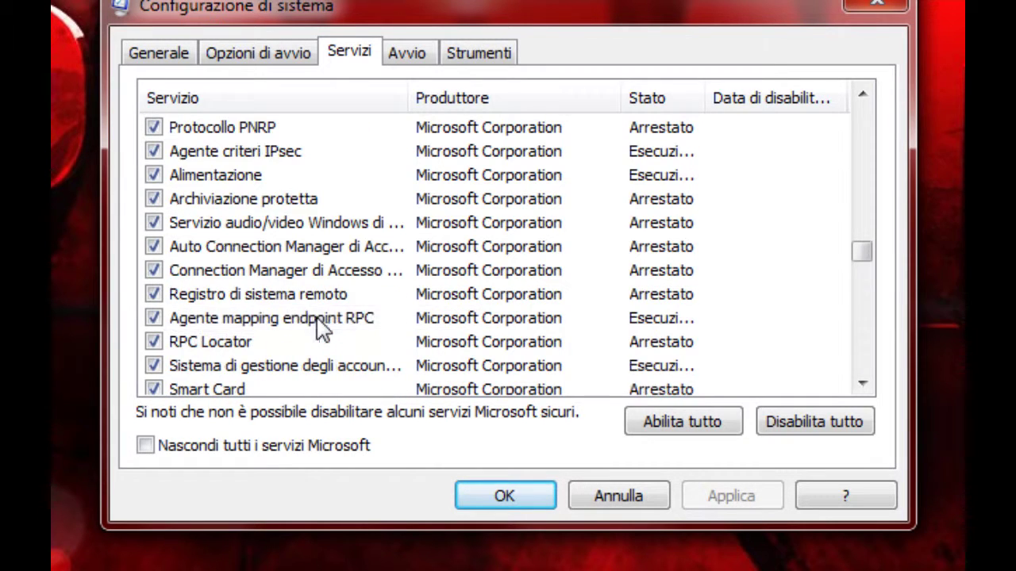
pyautogui.scroll(-3, 322, 337)
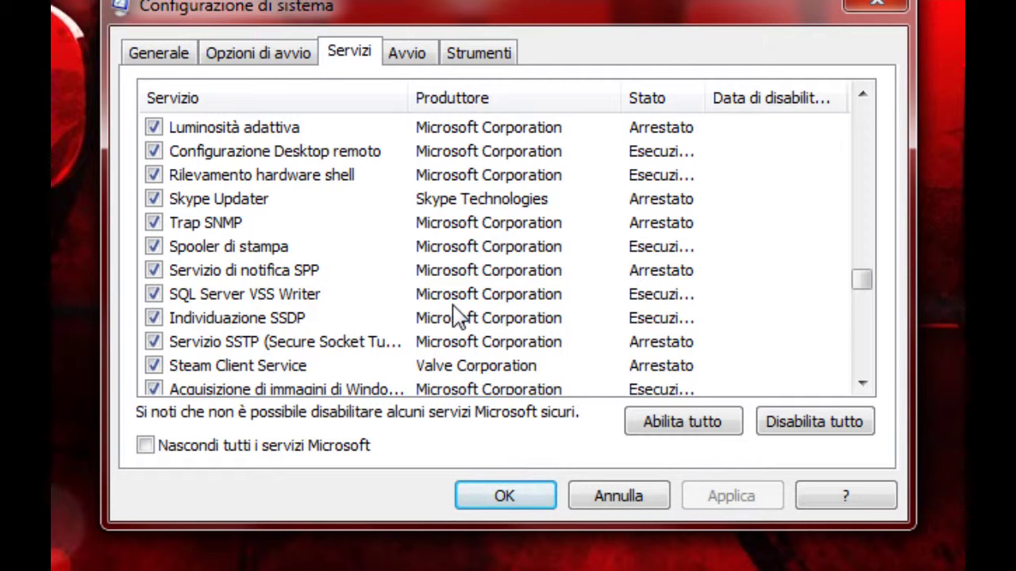
pyautogui.scroll(-3, 458, 316)
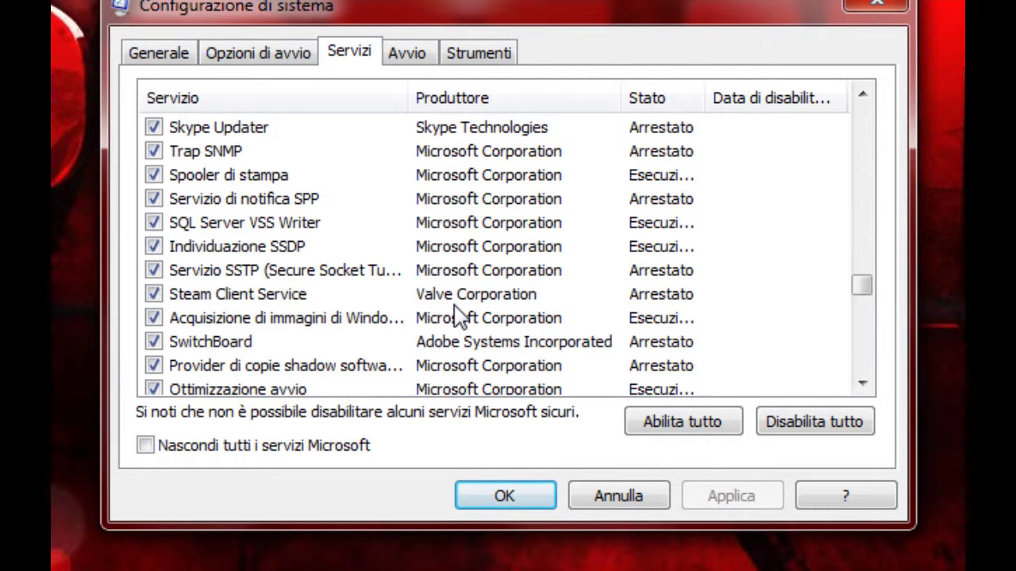
# Disable the Logitech service UMVPFSrv in the services list
pyautogui.scroll(-1, 459, 316)
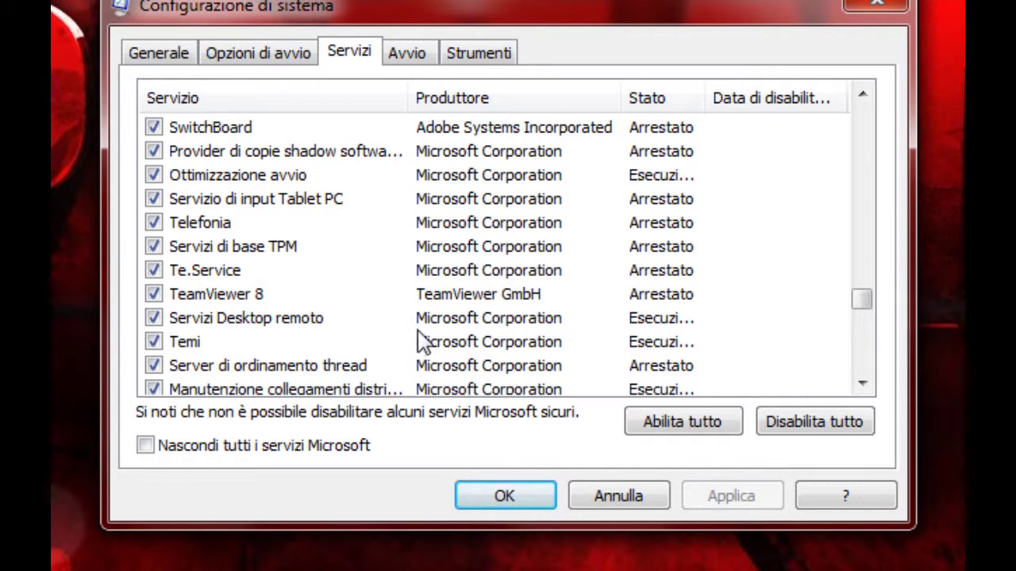
pyautogui.scroll(-2, 420, 341)
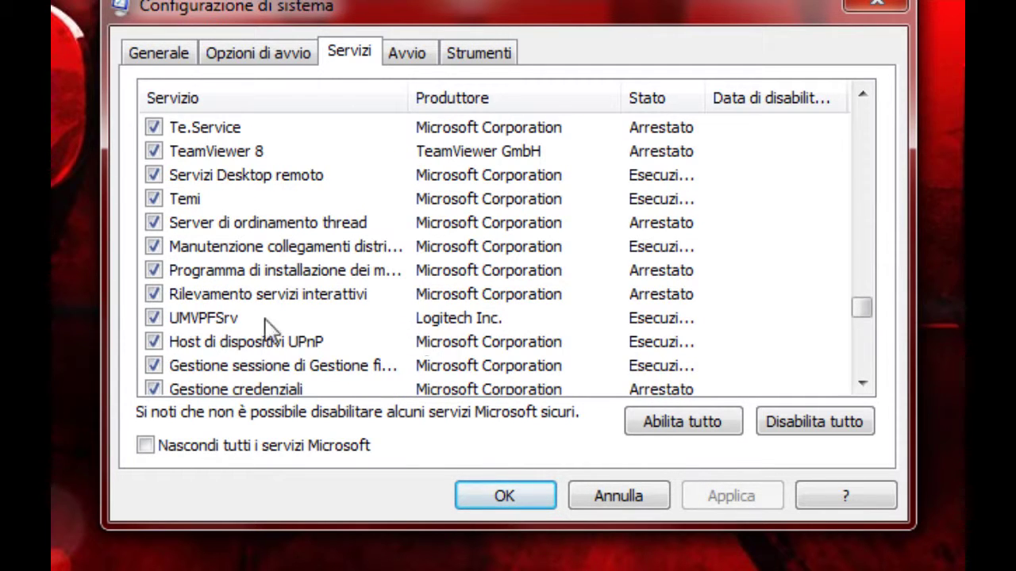
pyautogui.click(170, 320)
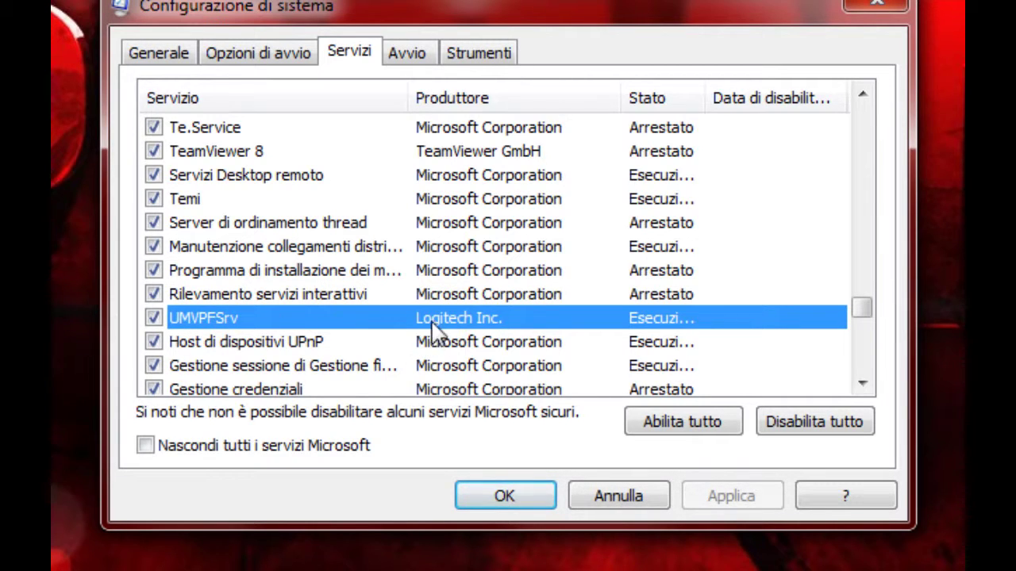
pyautogui.click(153, 319)
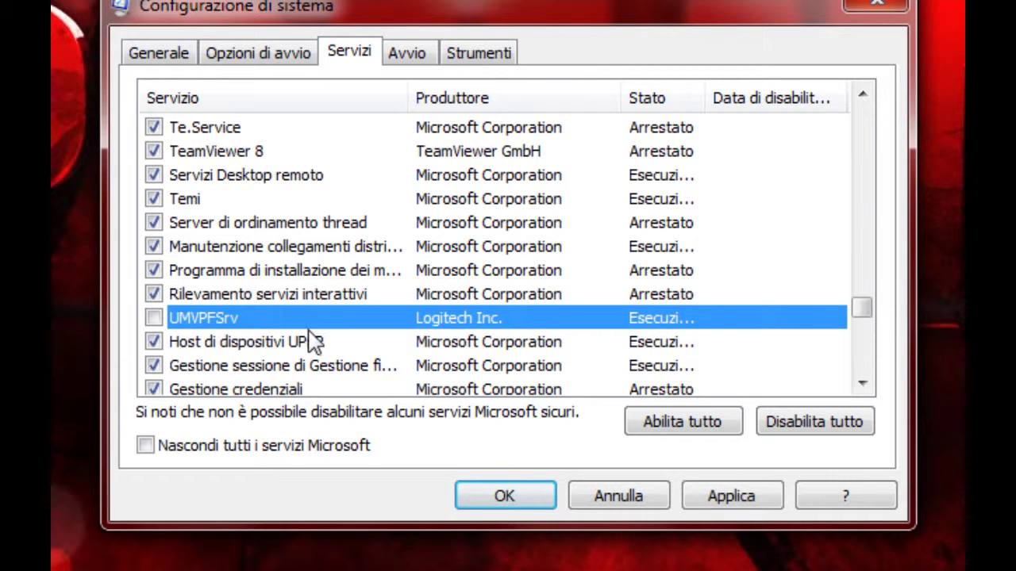
# Examine the VMware Authorization and USB Arbitration services and the rest of the services list to its end
pyautogui.scroll(-3, 312, 337)
pyautogui.scroll(3, 312, 337)
pyautogui.scroll(-3, 339, 373)
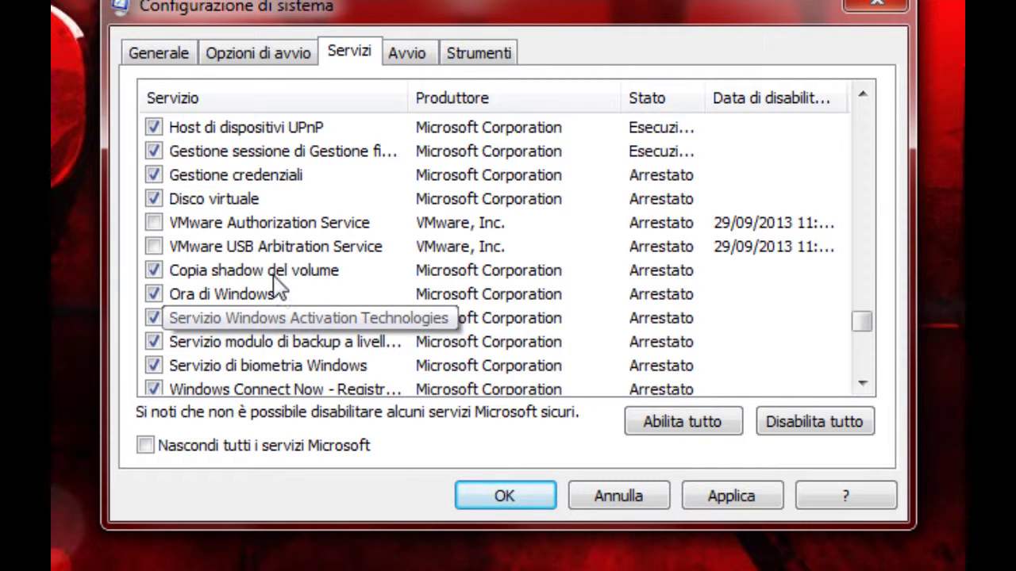
pyautogui.click(274, 248)
pyautogui.click(272, 225)
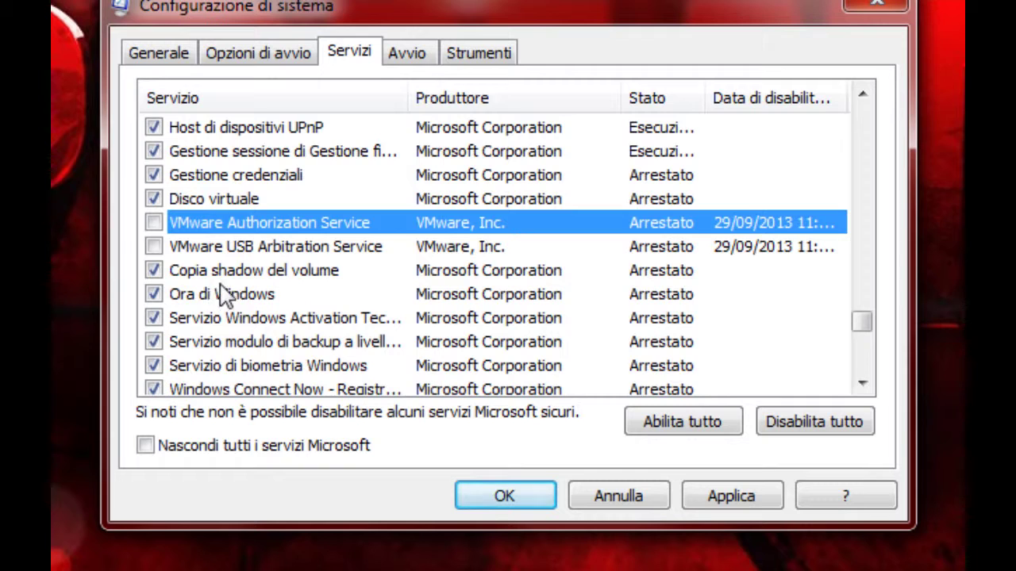
pyautogui.scroll(-1, 227, 295)
pyautogui.scroll(-6, 227, 294)
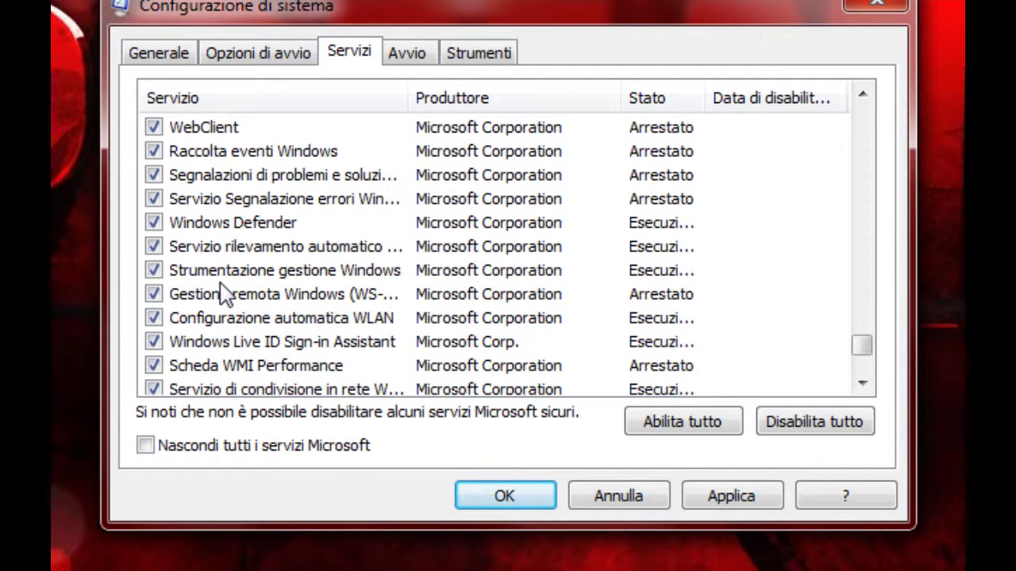
pyautogui.scroll(-1, 227, 295)
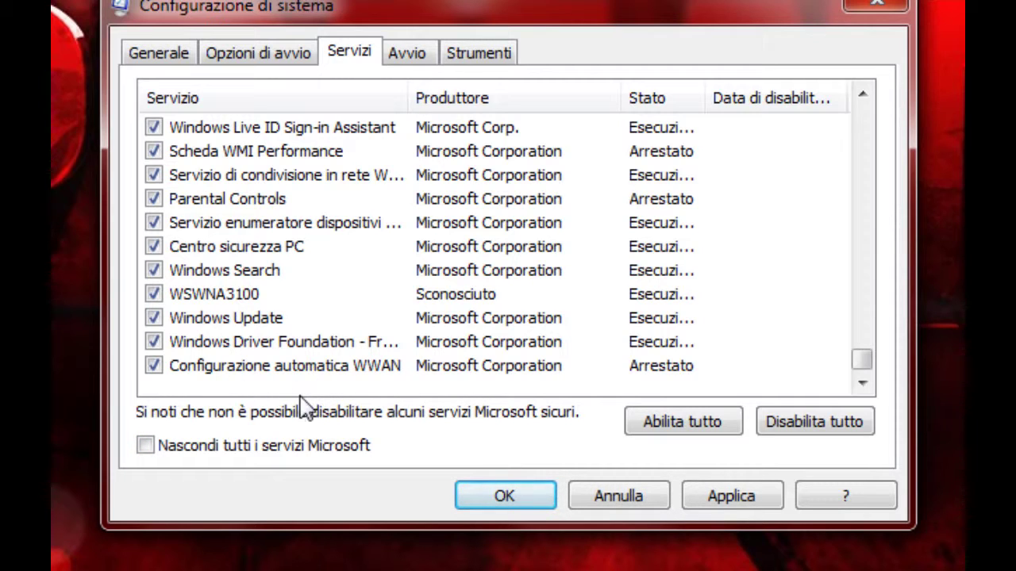
pyautogui.scroll(9, 306, 404)
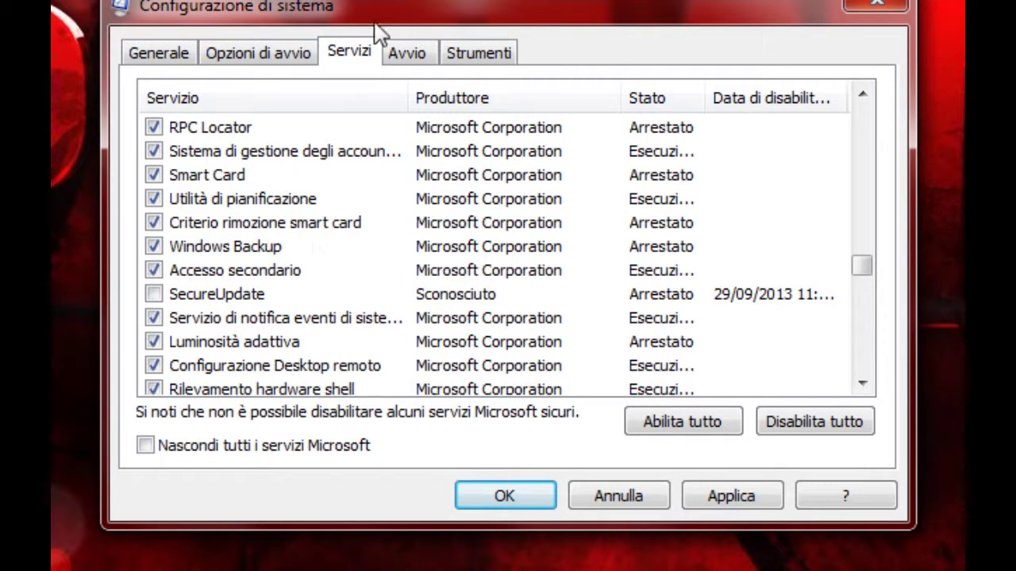
# Widen the item name column of the startup items list and inspect the enabled Microsoft and Fences entries
pyautogui.click(405, 59)
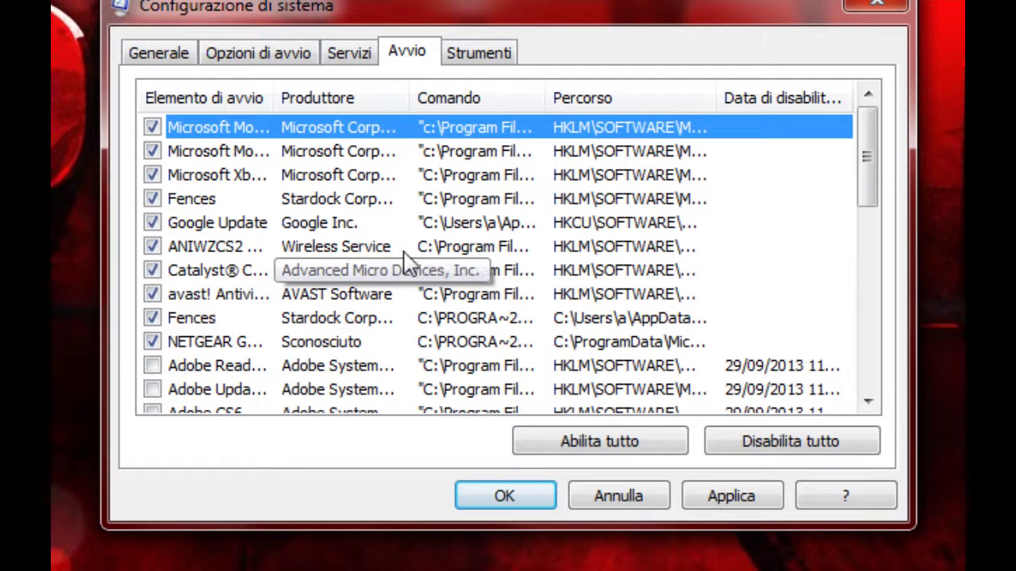
pyautogui.moveTo(273, 97); pyautogui.dragTo(408, 86)
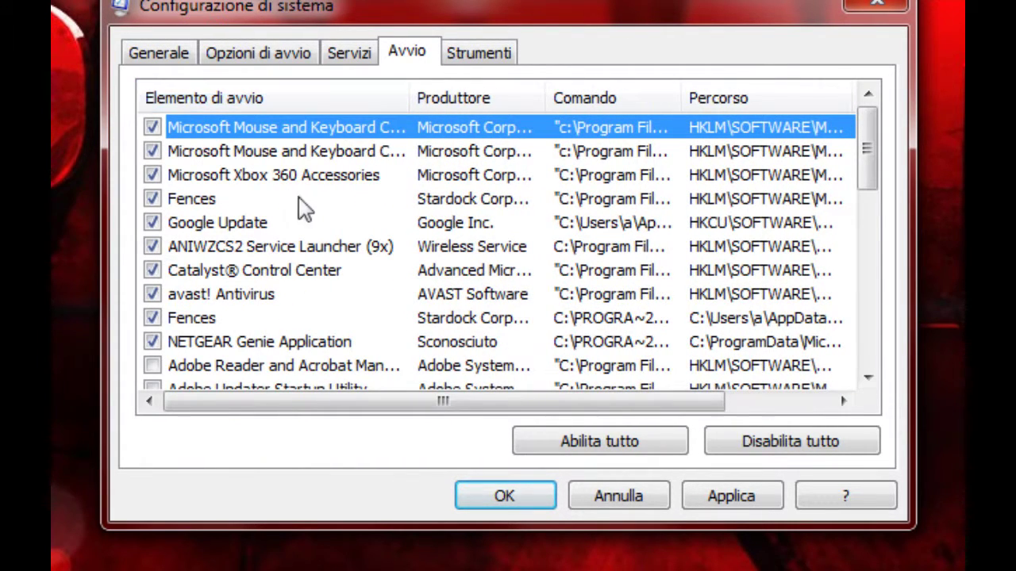
pyautogui.click(217, 150)
pyautogui.click(218, 129)
pyautogui.click(202, 180)
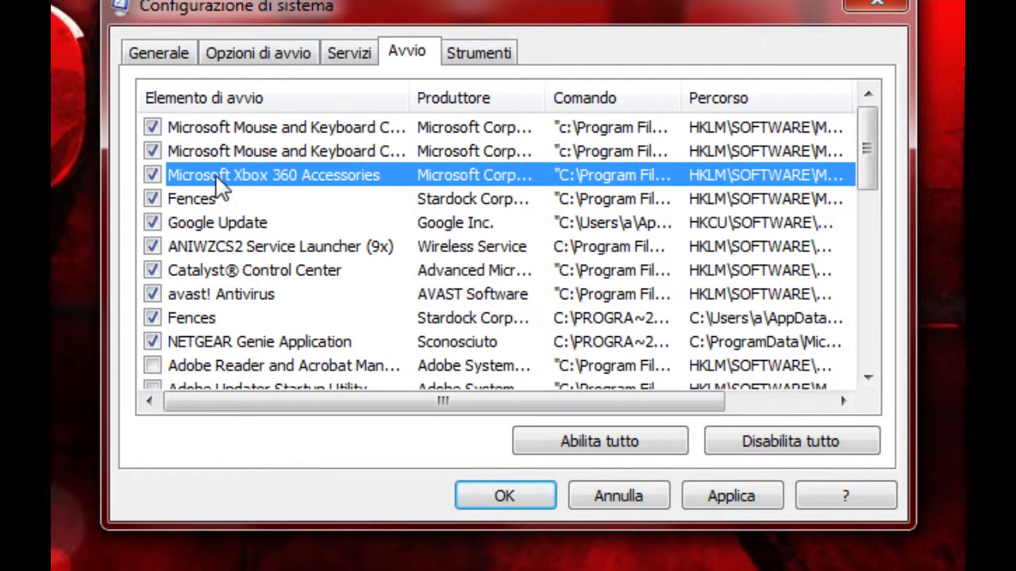
pyautogui.click(203, 204)
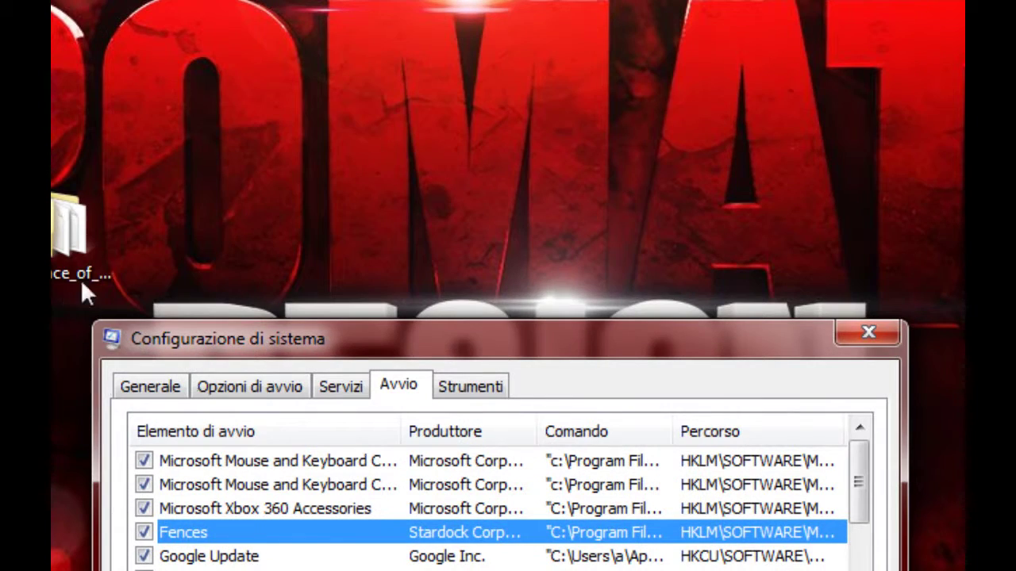
pyautogui.moveTo(80, 279)
pyautogui.mouseDown()
pyautogui.moveTo(245, 301)
pyautogui.moveTo(291, 290)
pyautogui.mouseUp()
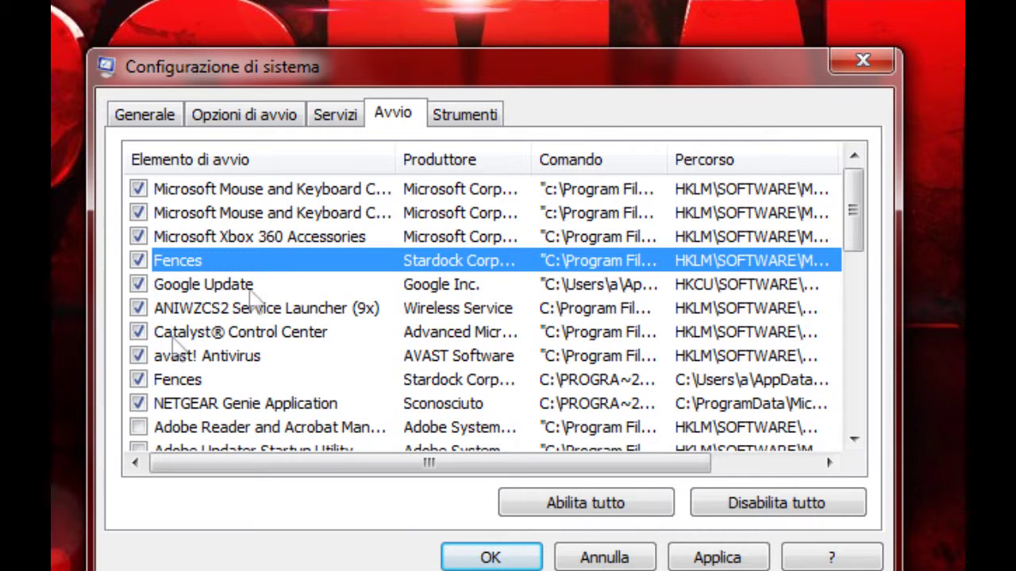
# Examine the disabled startup items at the end of the list, from MagicDisc up to TweakMASTER PRO
pyautogui.scroll(-1, 308, 329)
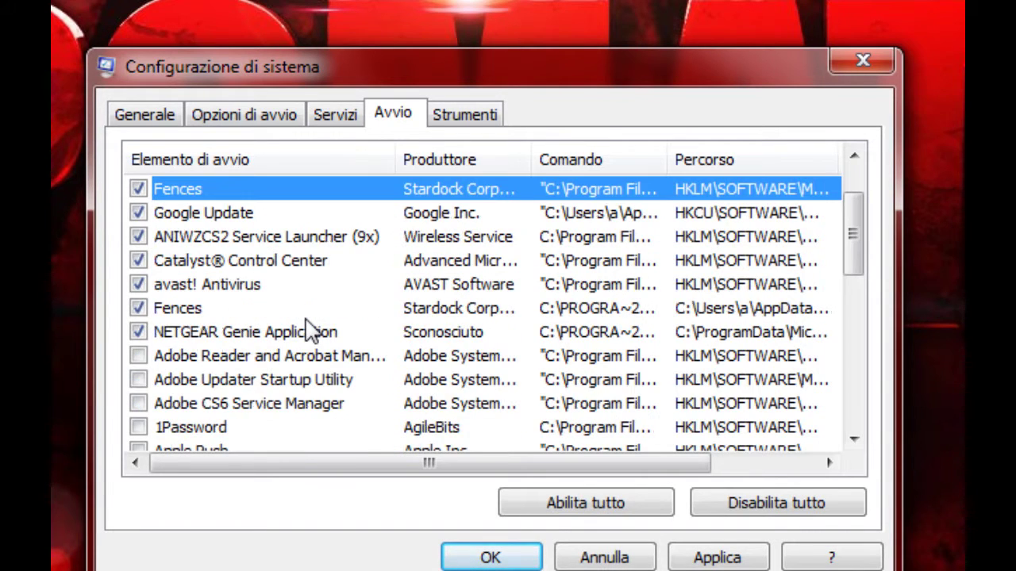
pyautogui.scroll(-5, 308, 329)
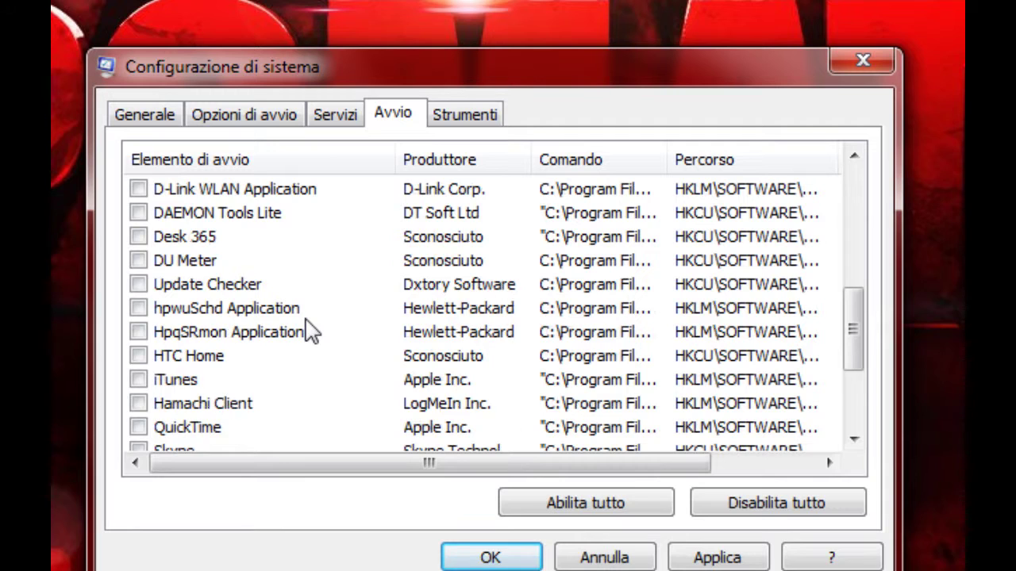
pyautogui.scroll(-2, 311, 330)
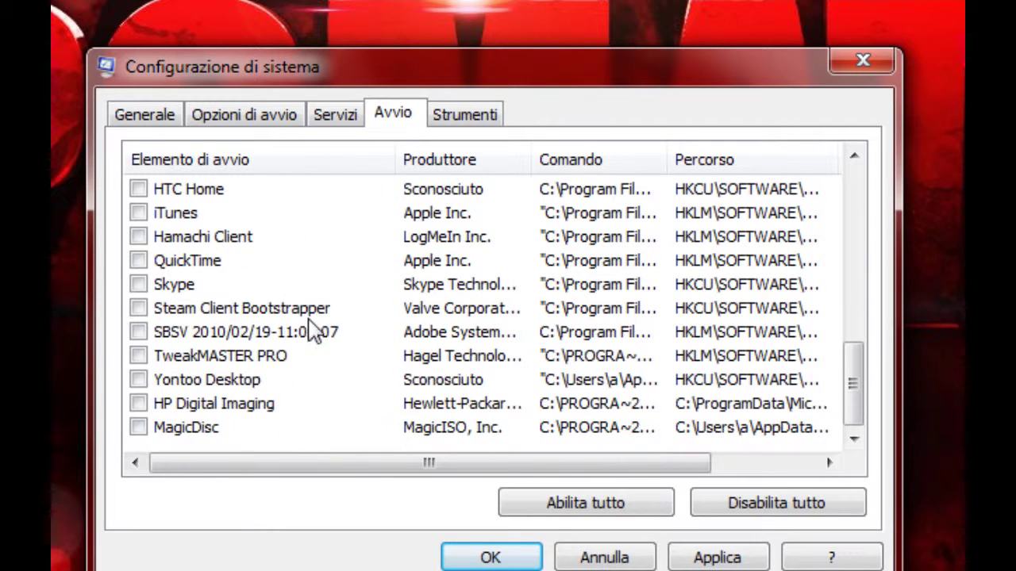
pyautogui.click(197, 433)
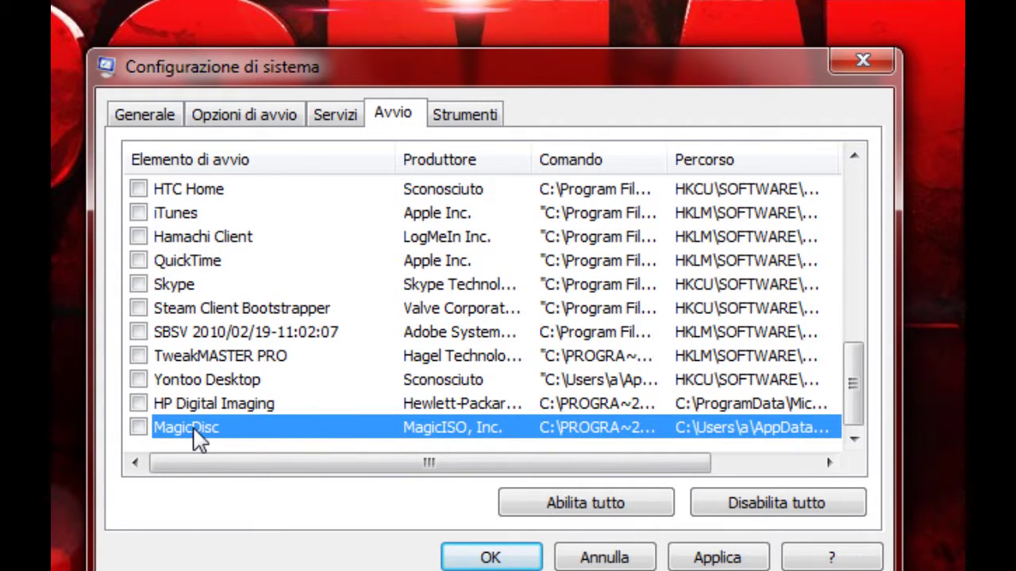
pyautogui.press('Up')
pyautogui.click(196, 432)
pyautogui.press('Up')
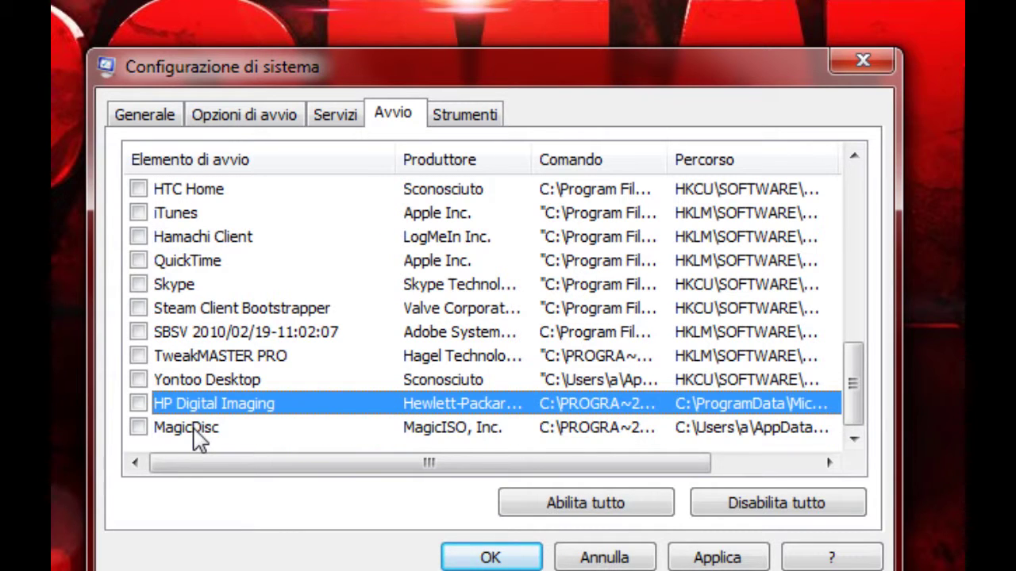
pyautogui.press('Up')
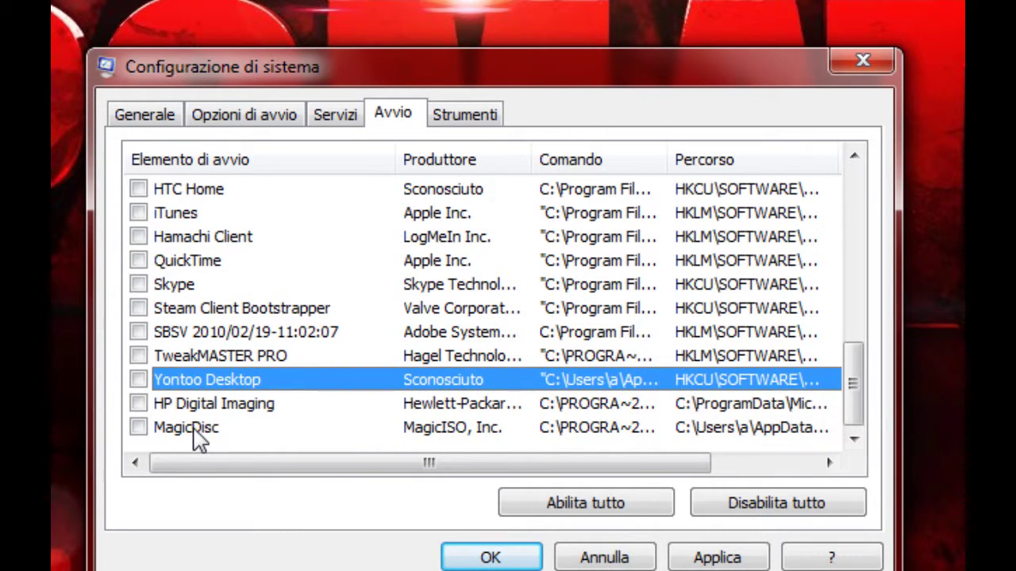
pyautogui.press('Down')
pyautogui.press('Up')
pyautogui.press('Up')
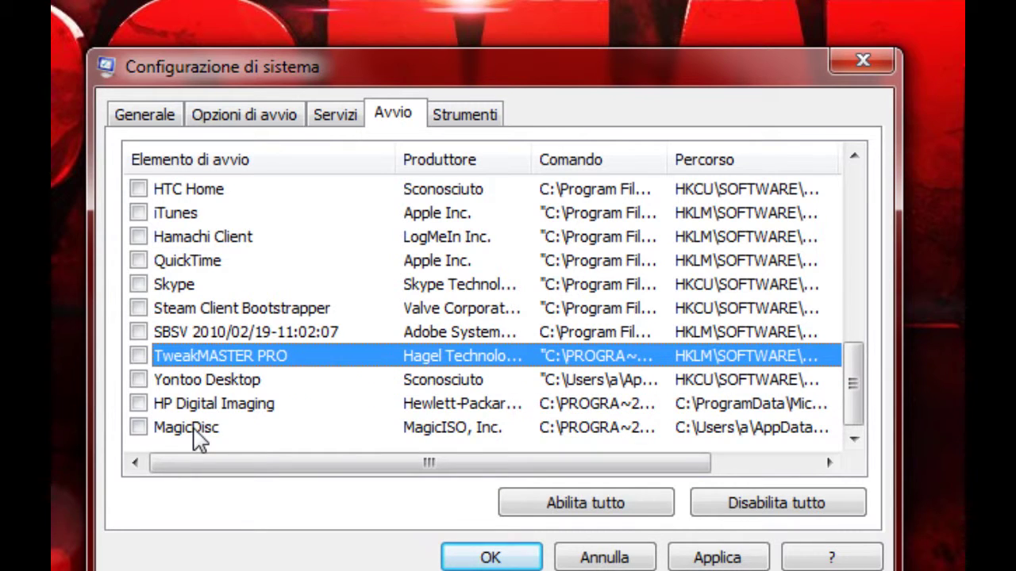
# Examine the disabled startup items from TweakMASTER PRO up through Steam Client Bootstrapper and HpqSRmon Application
pyautogui.press('Down')
pyautogui.press('Up')
pyautogui.press('Up')
pyautogui.press('Up')
pyautogui.press('Up')
pyautogui.press('Up')
pyautogui.press('Up')
pyautogui.press('Up')
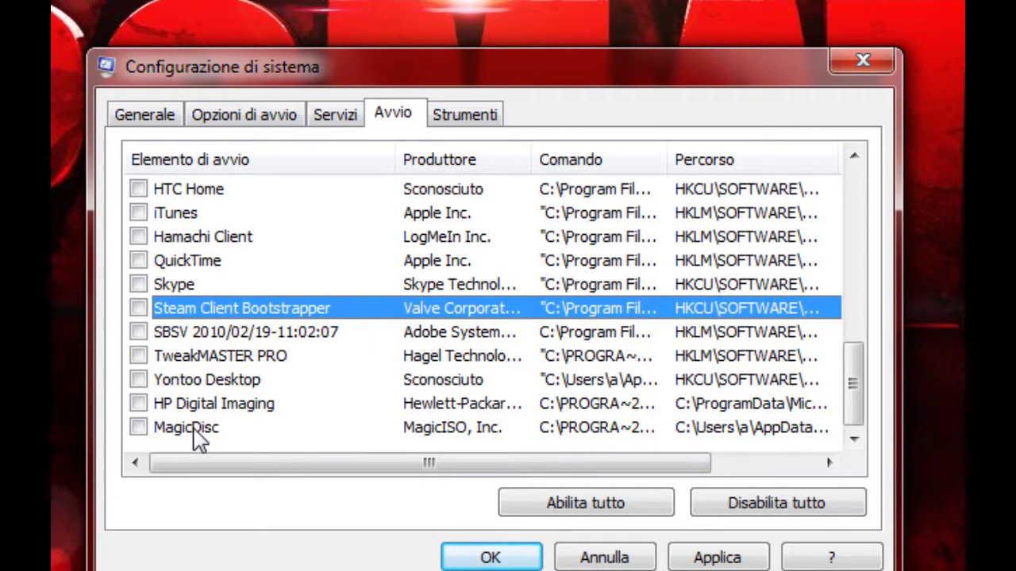
pyautogui.press('Up')
pyautogui.press('Up')
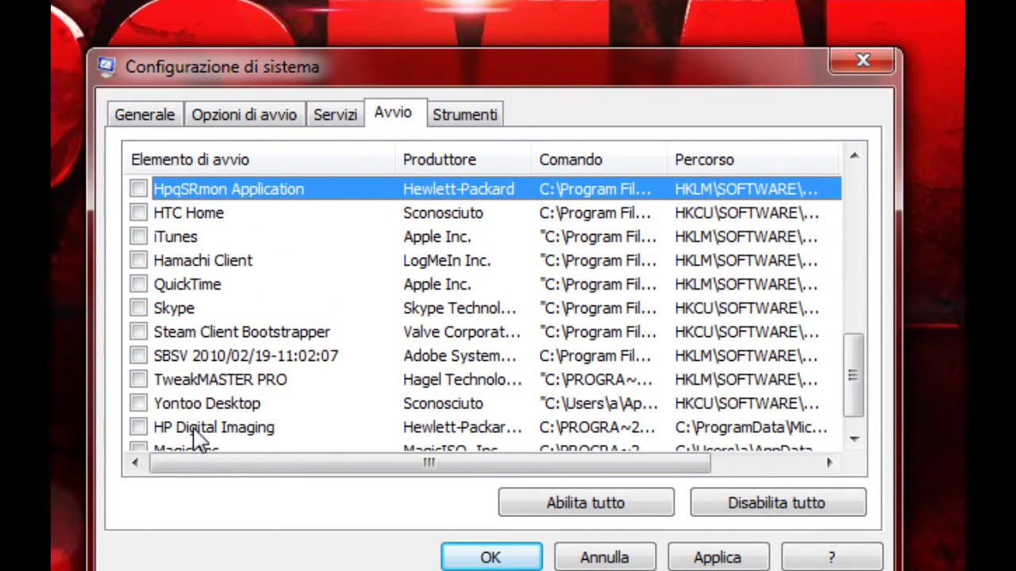
pyautogui.press('Up')
pyautogui.press('Up')
pyautogui.press('Up')
pyautogui.press('Up')
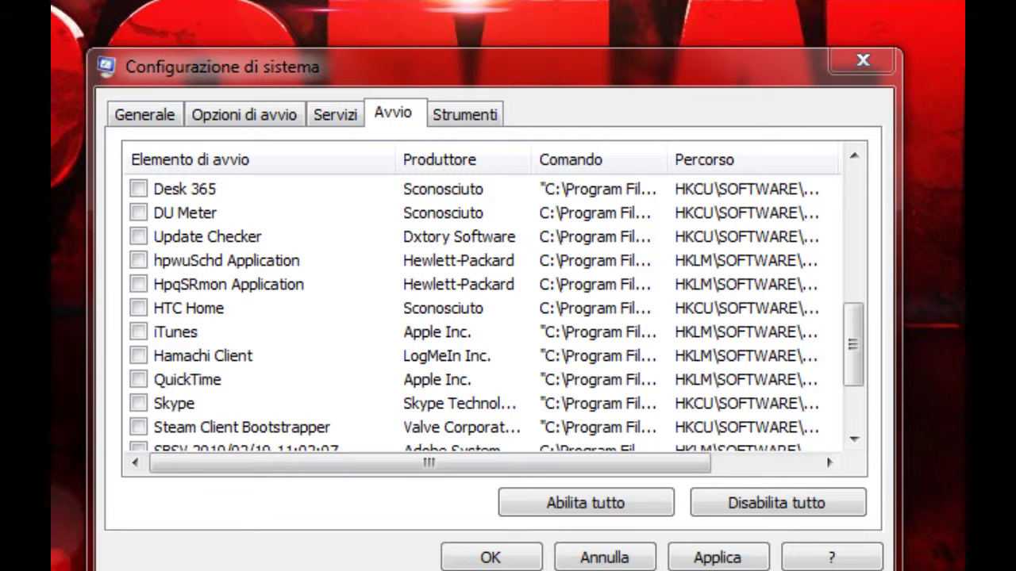
# Inspect the startup items from Hamachi Client up to D-Link WLAN Application, DAEMON Tools Lite and Desk 365
pyautogui.click(203, 362)
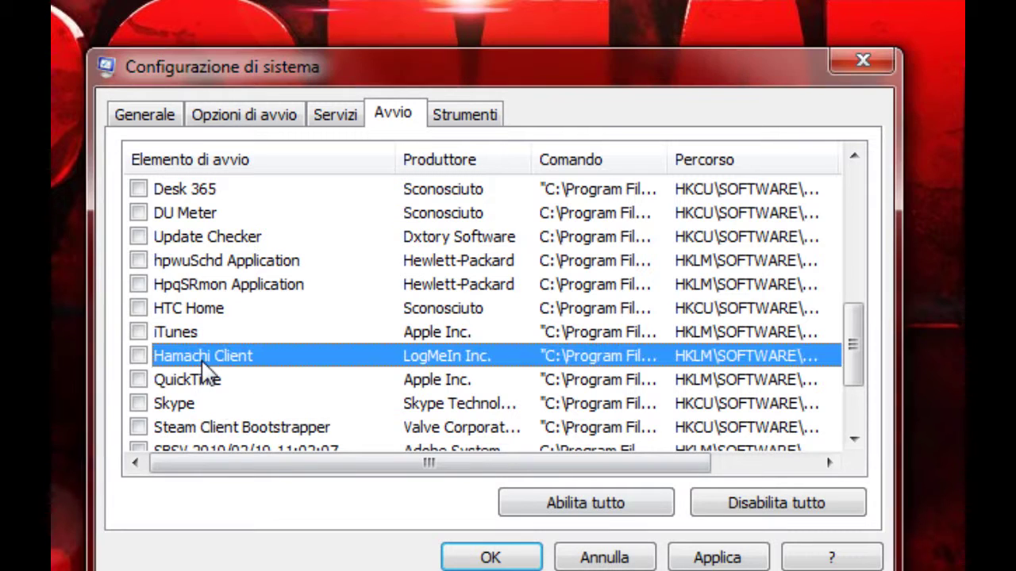
pyautogui.press('Up')
pyautogui.press('Up')
pyautogui.press('Up')
pyautogui.press('Up')
pyautogui.press('Up')
pyautogui.press('Up')
pyautogui.press('Up')
pyautogui.press('Up')
pyautogui.press('Up')
pyautogui.press('Down')
pyautogui.press('Down')
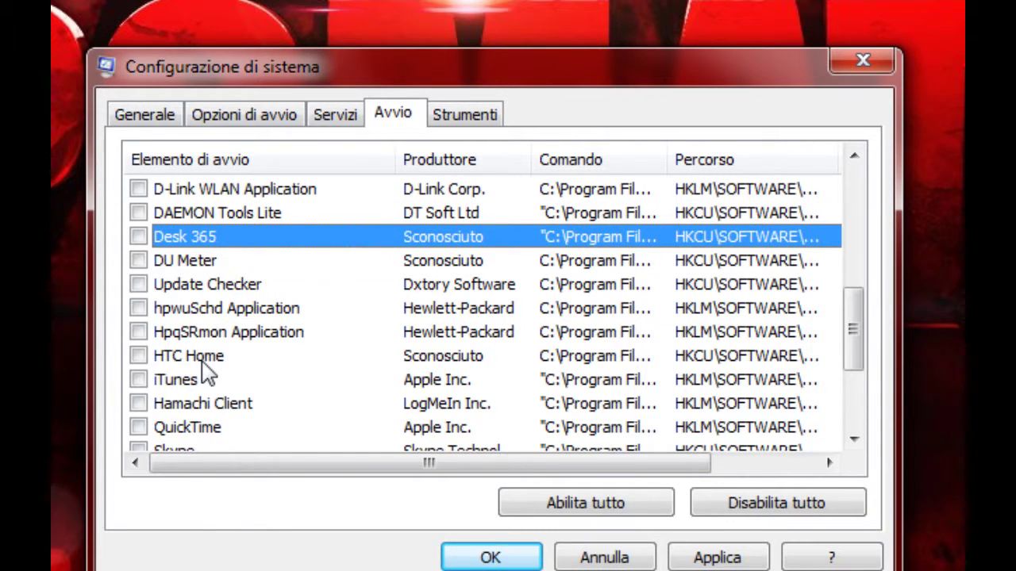
# Inspect the startup items from Desk 365 up through Apple Push and the Adobe entries to the second Fences entry
pyautogui.press('Down')
pyautogui.press('Up')
pyautogui.press('Up')
pyautogui.press('Up')
pyautogui.press('Up')
pyautogui.press('Up')
pyautogui.press('Up')
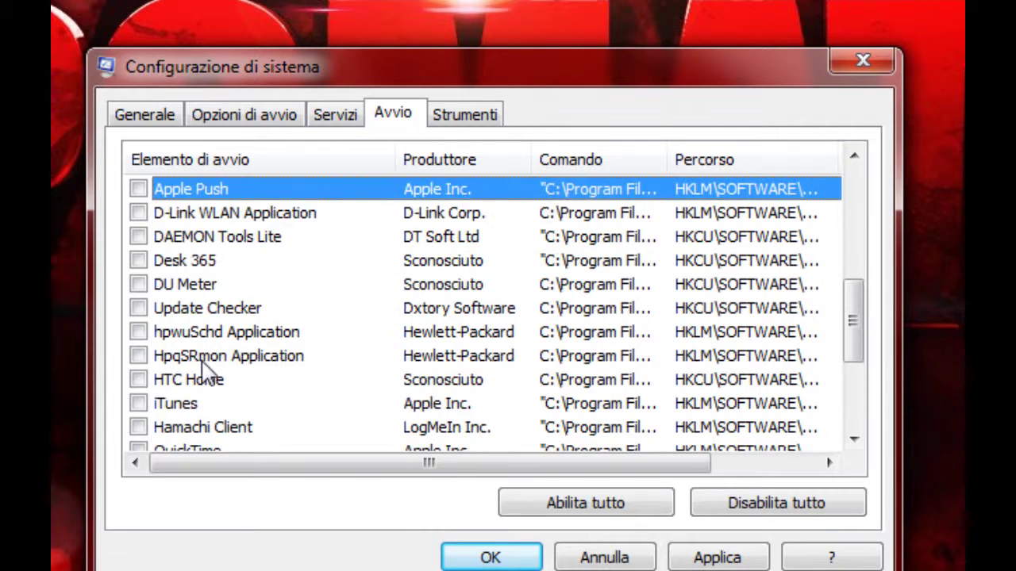
pyautogui.press('Up')
pyautogui.press('Up')
pyautogui.press('Up')
pyautogui.press('Up')
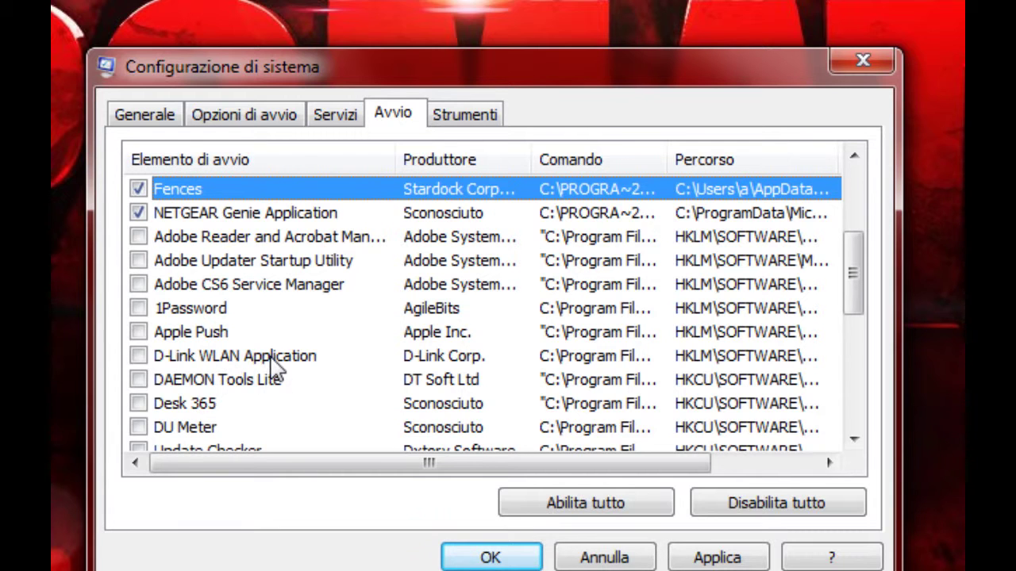
# Compare the enabled startup items at the beginning of the list with the disabled ones below them
pyautogui.scroll(3, 195, 376)
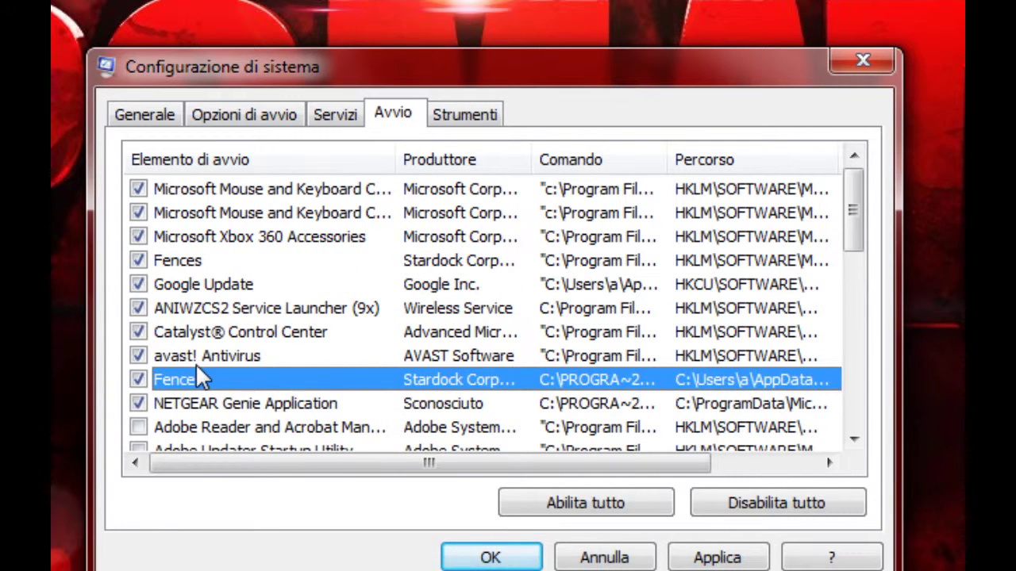
pyautogui.scroll(-5, 227, 389)
pyautogui.scroll(-2, 227, 388)
pyautogui.scroll(4, 227, 403)
pyautogui.scroll(3, 227, 403)
pyautogui.scroll(-7, 226, 404)
pyautogui.scroll(6, 211, 428)
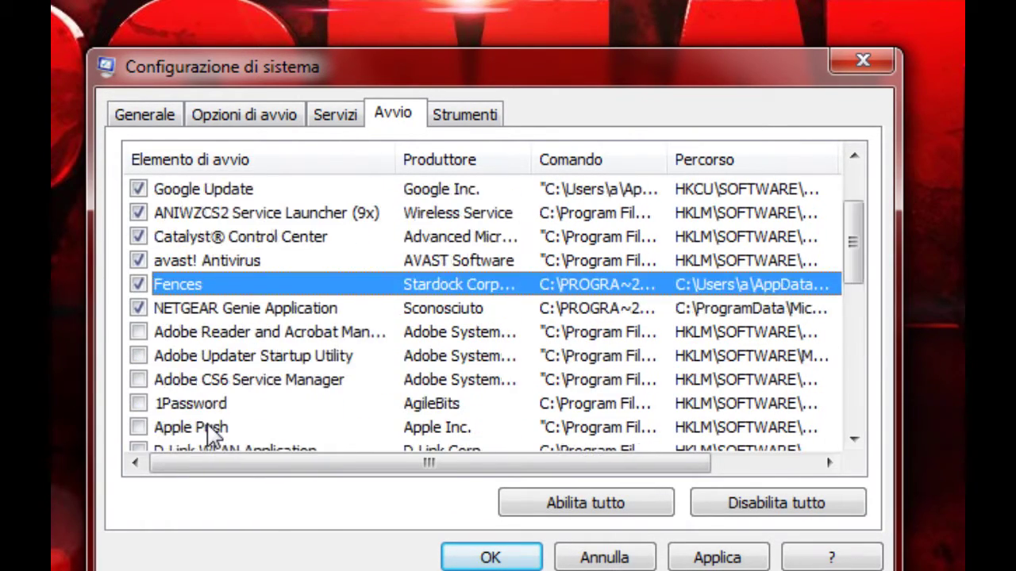
pyautogui.scroll(1, 213, 434)
pyautogui.scroll(1, 213, 434)
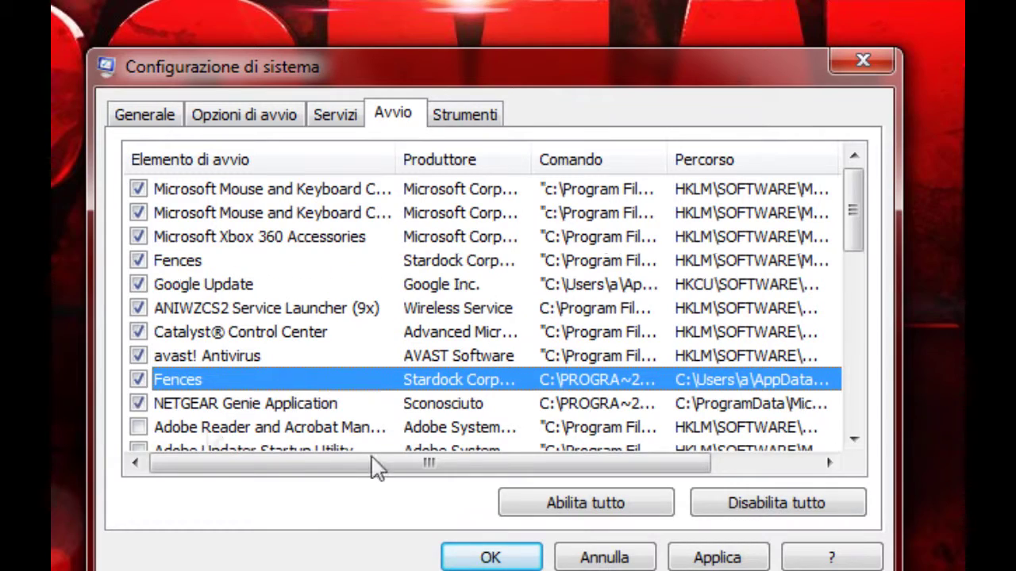
# Apply the configuration changes and close System Configuration without restarting the computer
pyautogui.click(702, 558)
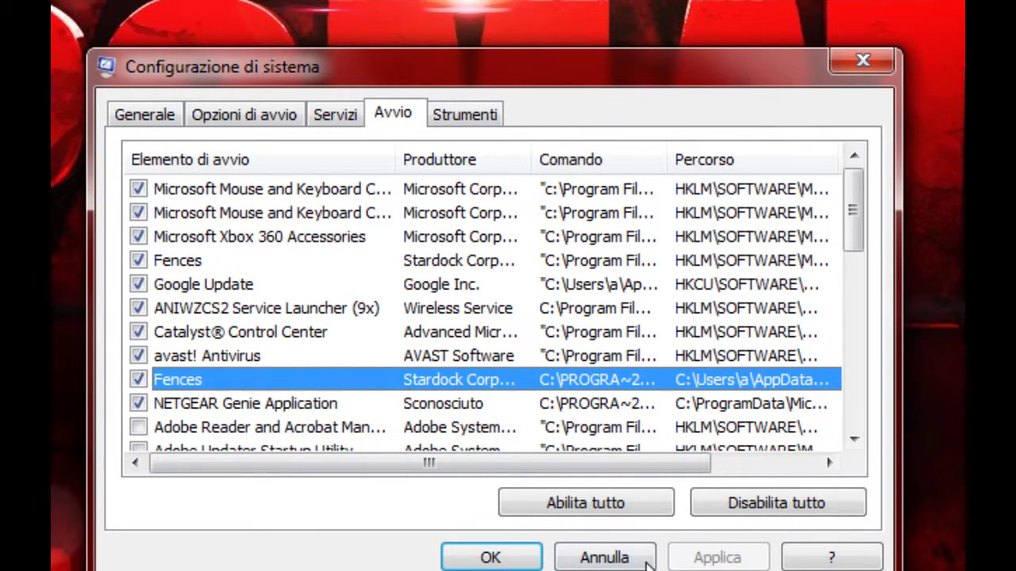
pyautogui.click(511, 560)
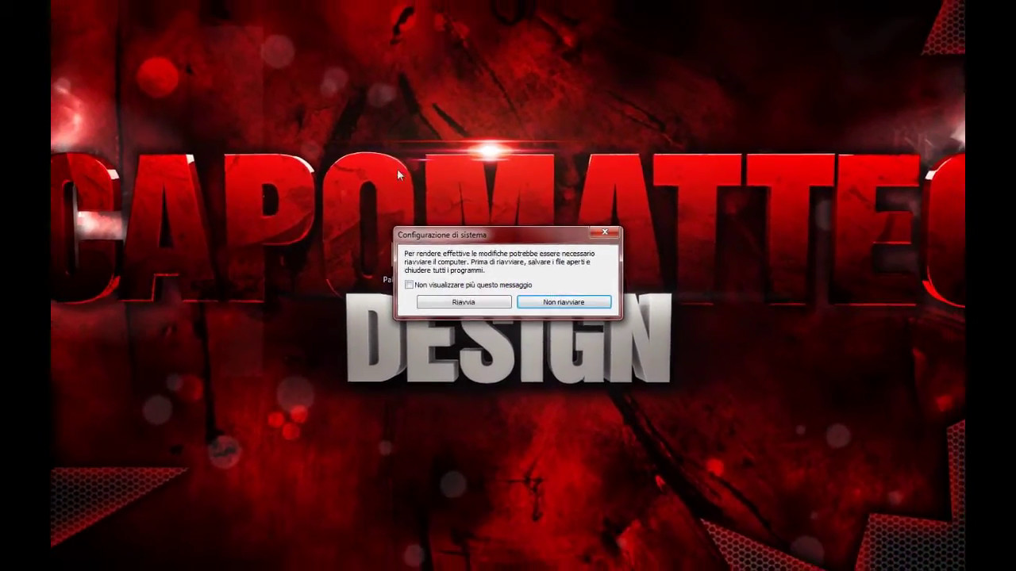
pyautogui.click(555, 300)
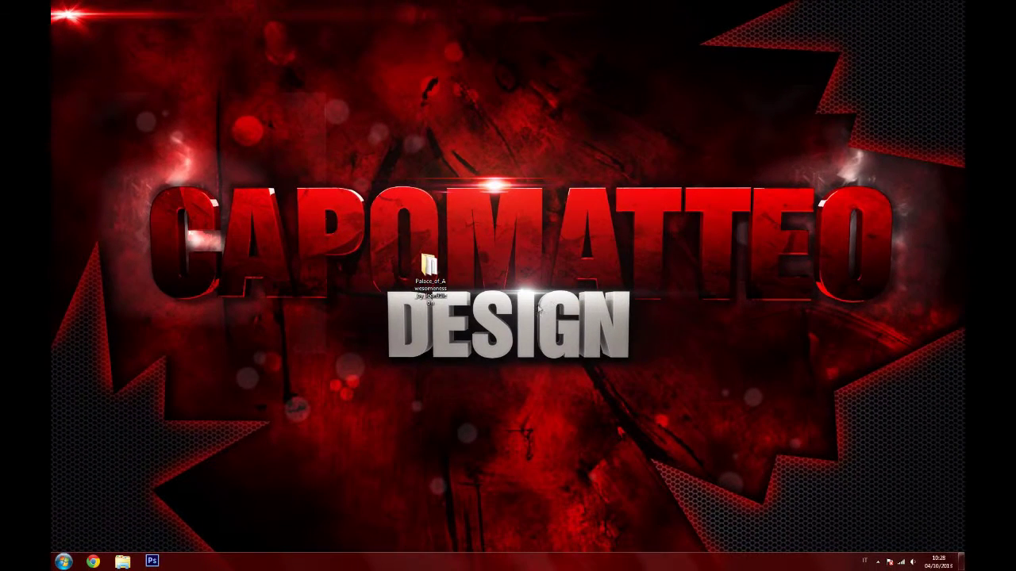
# Launch CCleaner from its desktop shortcut and decline the offered program update
pyautogui.click(63, 561)
pyautogui.click(63, 561)
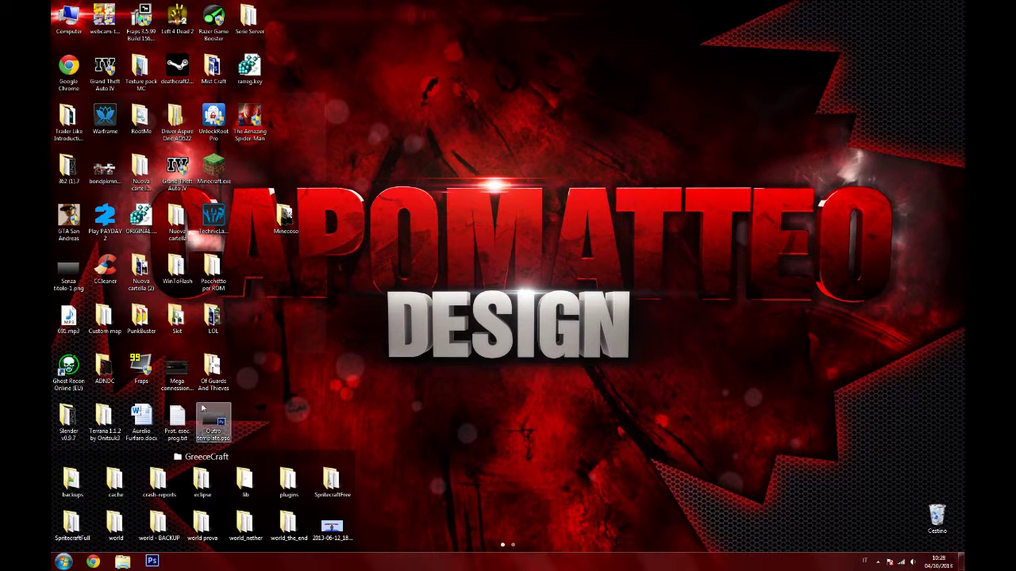
pyautogui.doubleClick(238, 302)
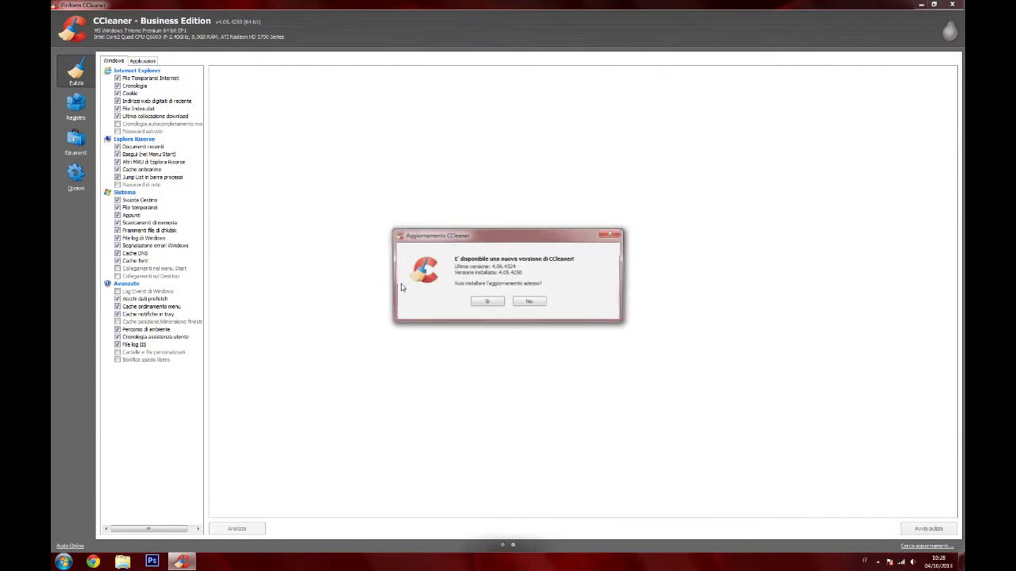
pyautogui.click(528, 302)
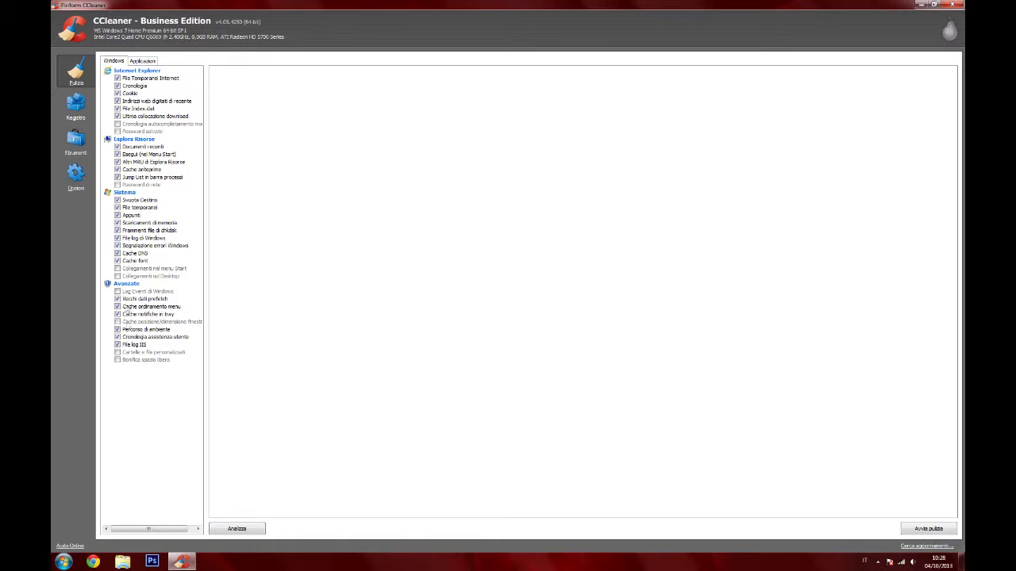
# Include Firefox's database compaction and saved form information in the application items to clean
pyautogui.click(143, 62)
pyautogui.click(114, 62)
pyautogui.click(140, 64)
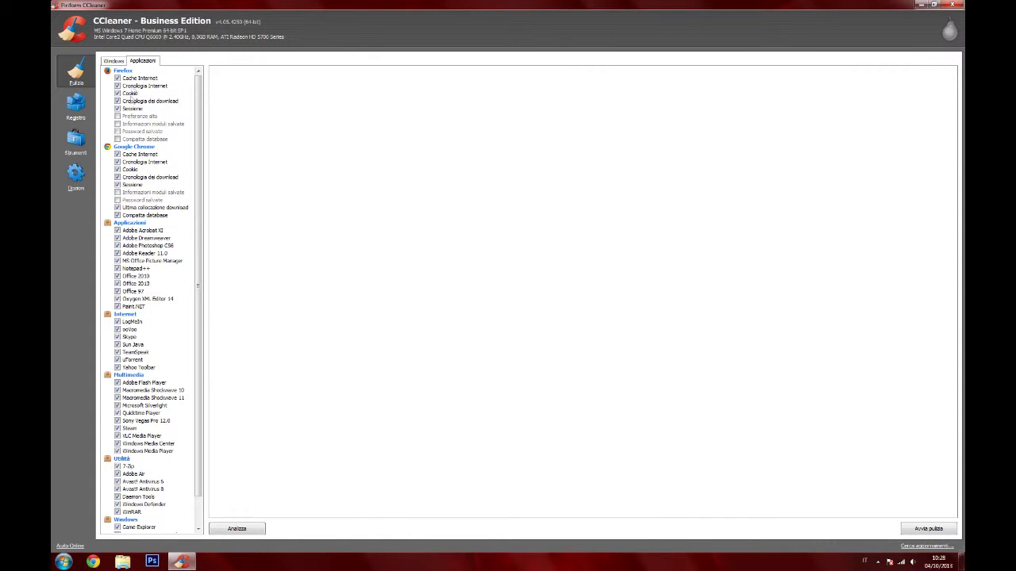
pyautogui.scroll(-2, 136, 205)
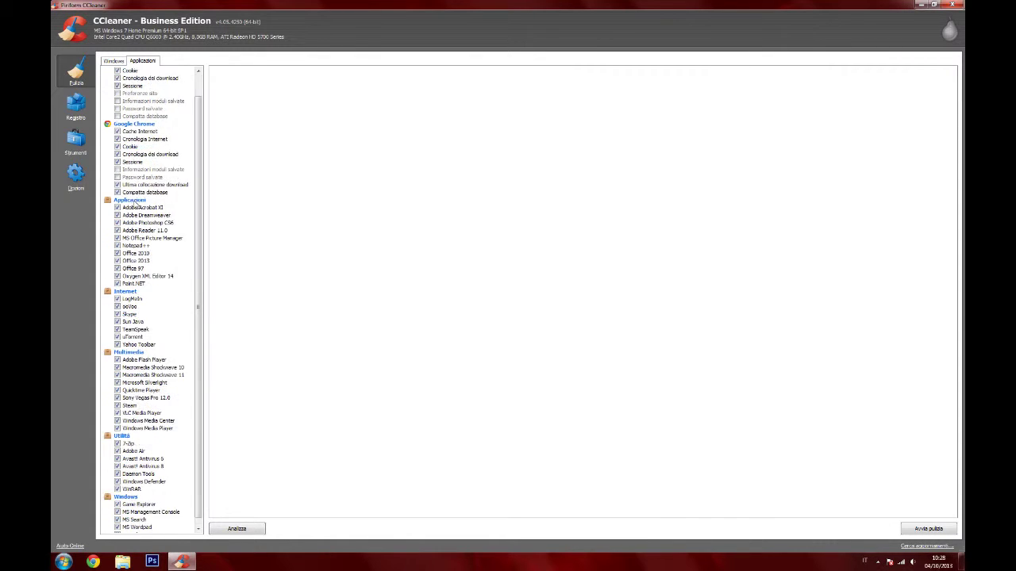
pyautogui.click(121, 110)
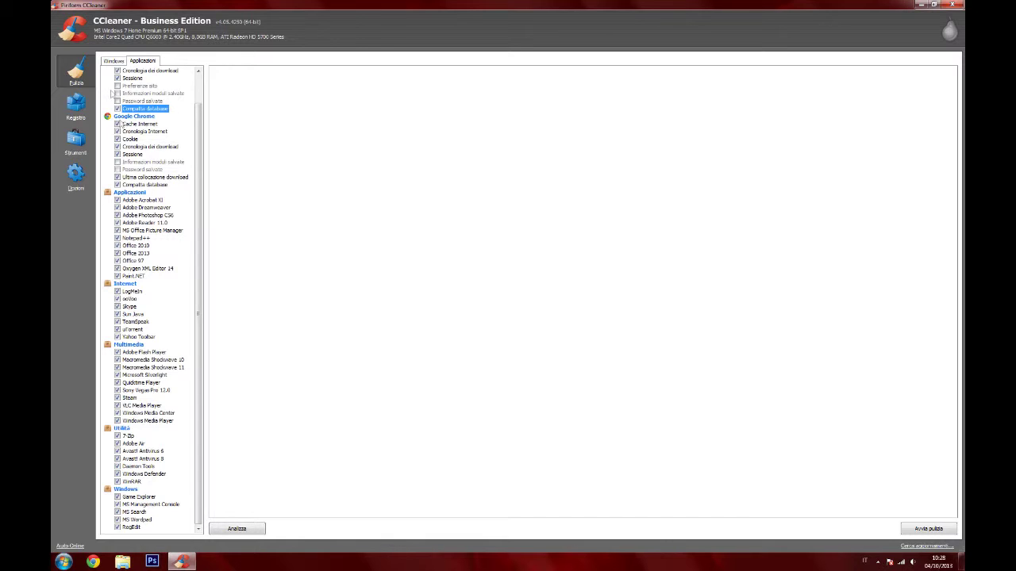
pyautogui.click(118, 94)
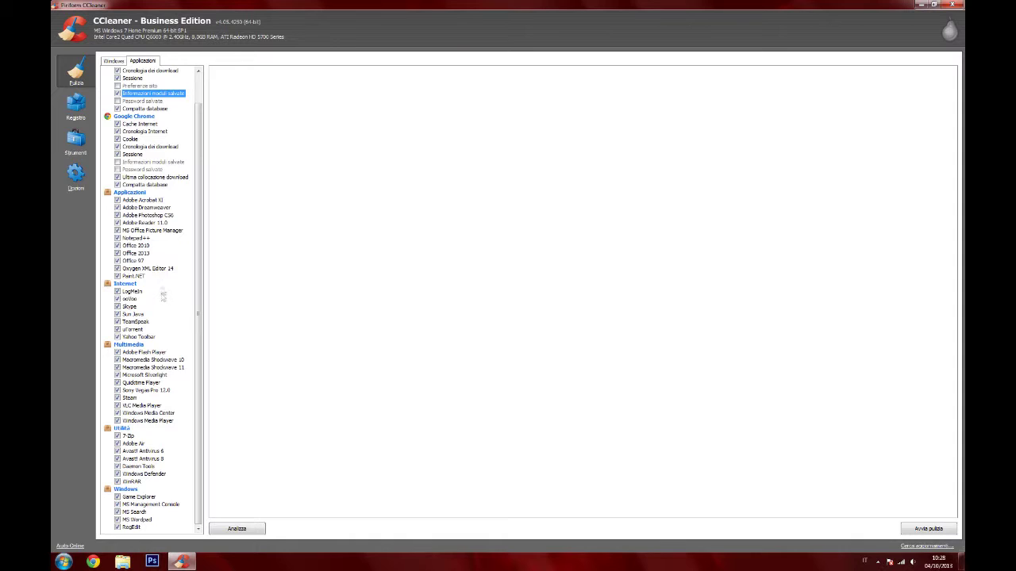
# Review the Windows cleaning options and run an analysis of the files that can be removed
pyautogui.scroll(2, 162, 293)
pyautogui.click(112, 62)
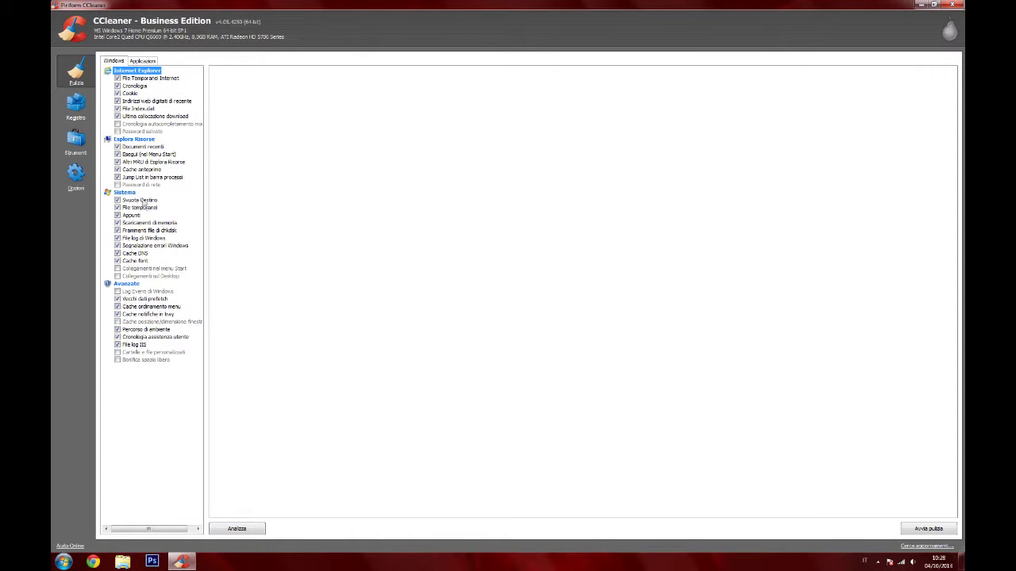
pyautogui.click(142, 184)
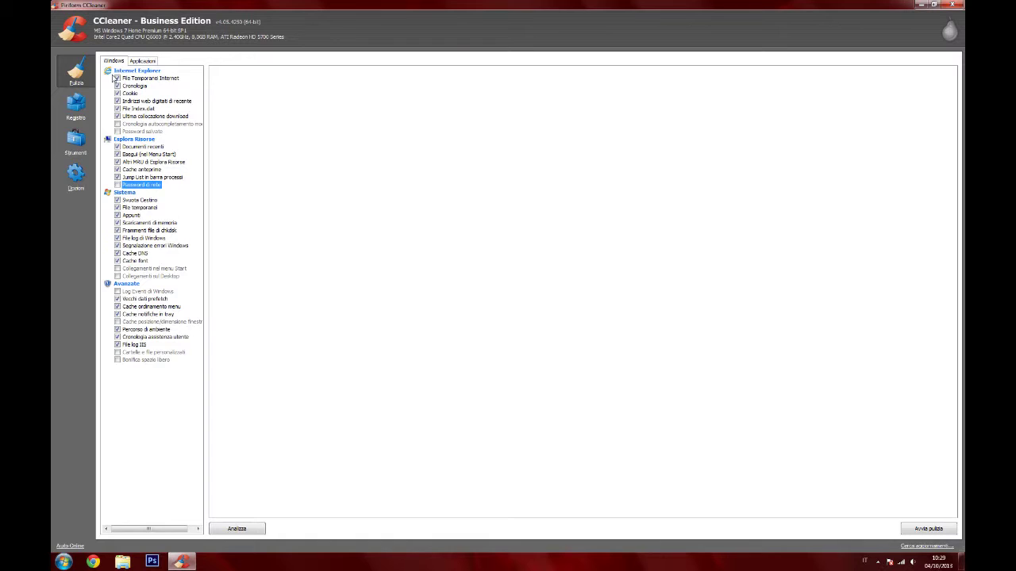
pyautogui.click(244, 529)
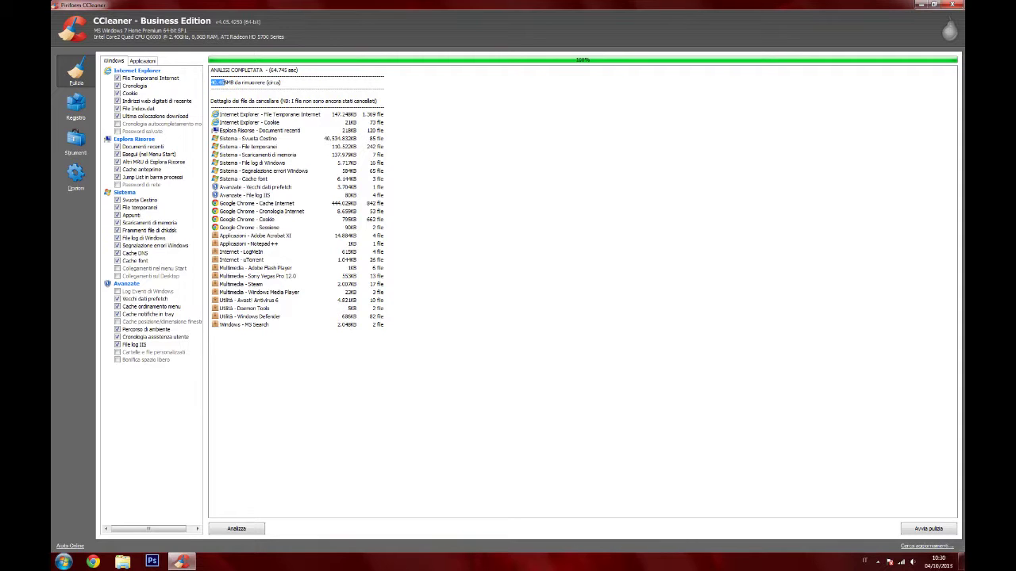
# Examine the total amount of removable data in the analysis summary
pyautogui.moveTo(234, 82); pyautogui.dragTo(282, 82)
pyautogui.click(283, 81)
pyautogui.moveTo(228, 82); pyautogui.dragTo(283, 82)
pyautogui.click(281, 82)
# Inspect the detailed Internet Explorer temporary file list, return to the summary and review its entries down to Windows - MS Search
pyautogui.doubleClick(279, 118)
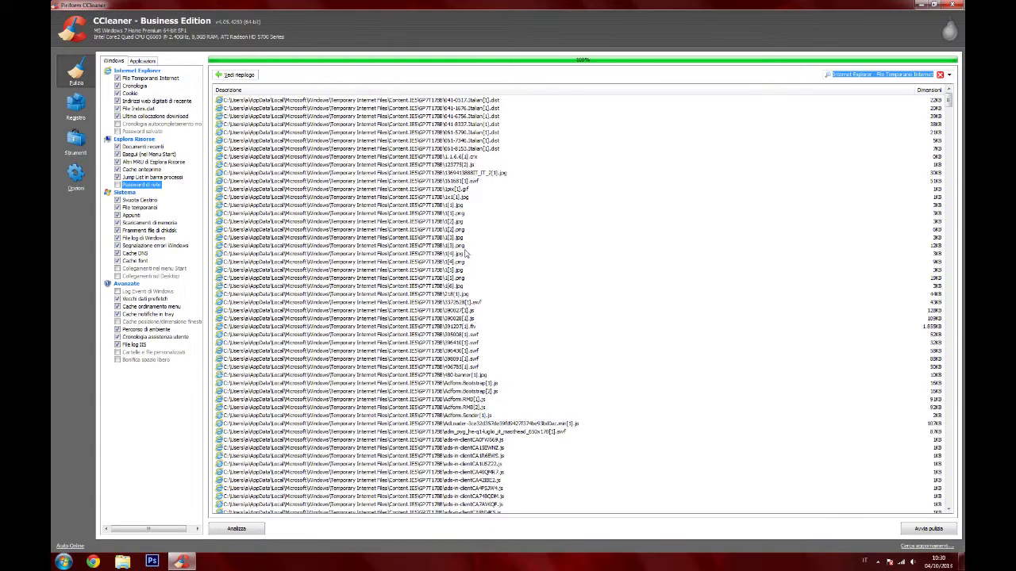
pyautogui.click(237, 75)
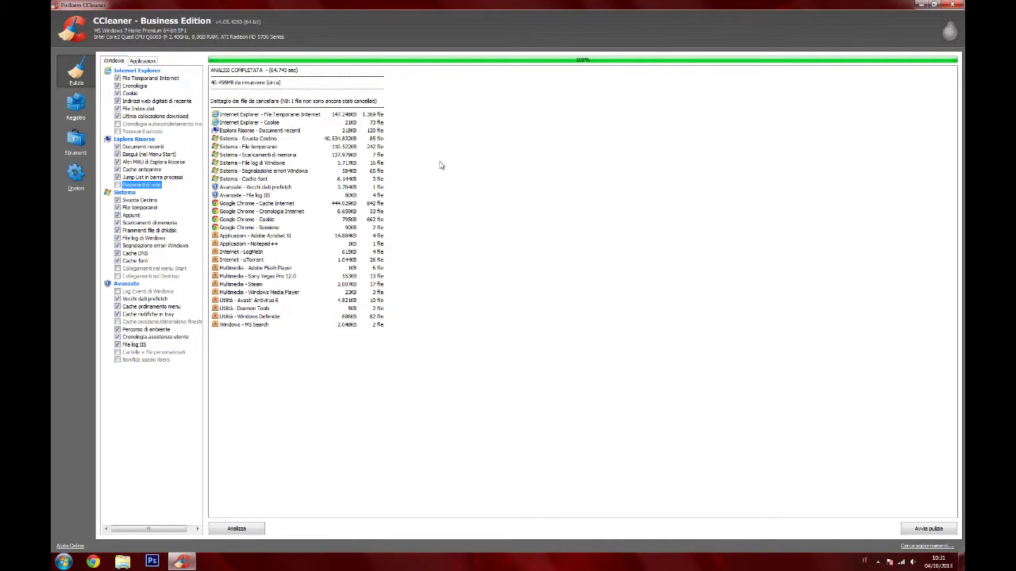
pyautogui.click(387, 337)
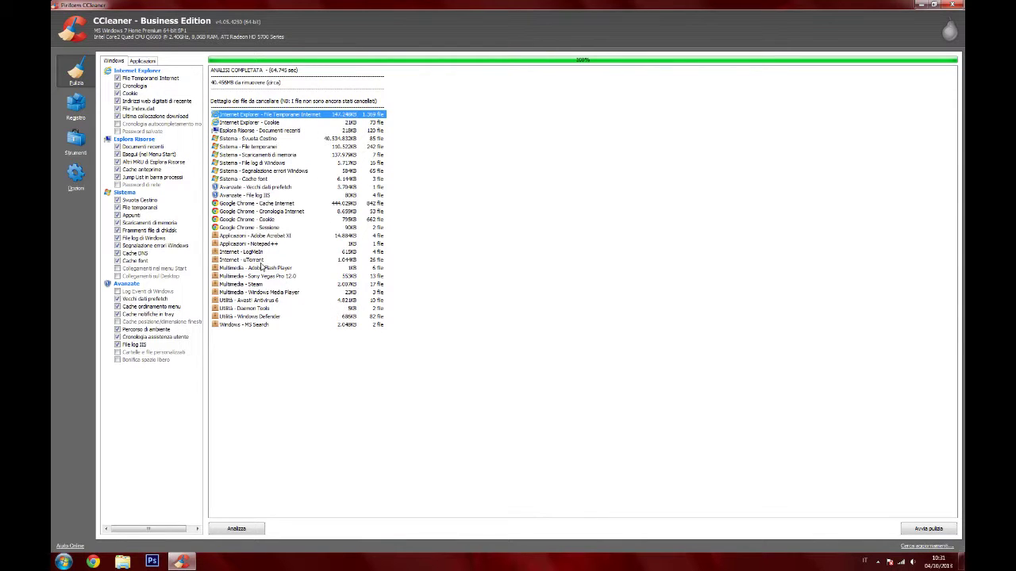
pyautogui.click(224, 326)
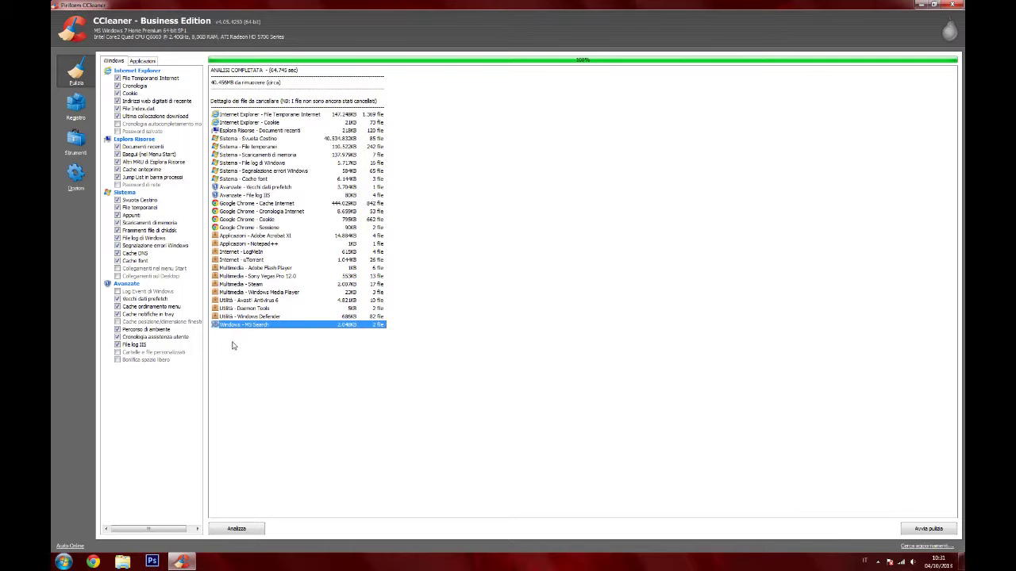
pyautogui.click(223, 83)
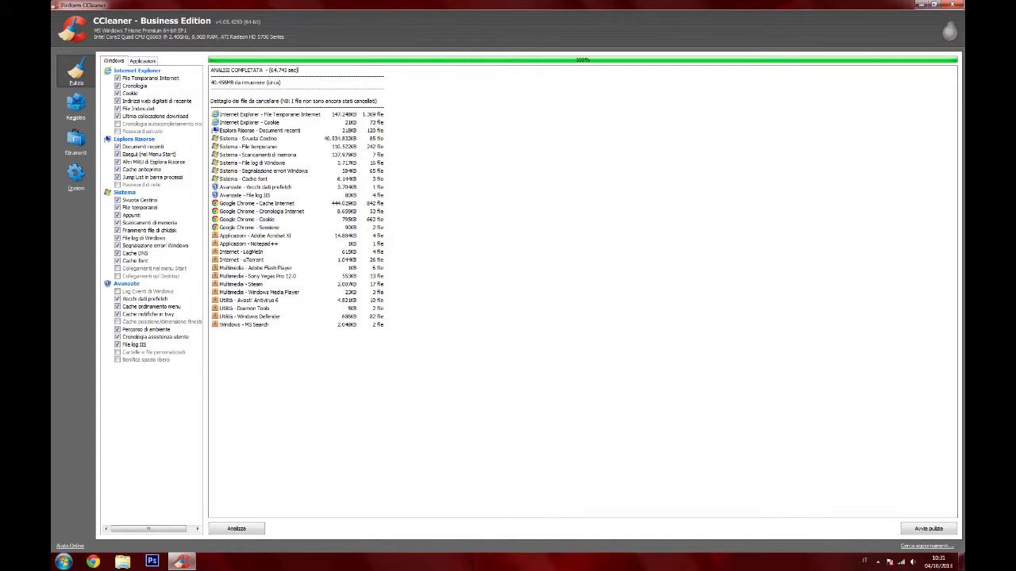
# Run the cleanup of the analysed files, check the free space on the computer's hard drives and close the drive overview
pyautogui.click(933, 529)
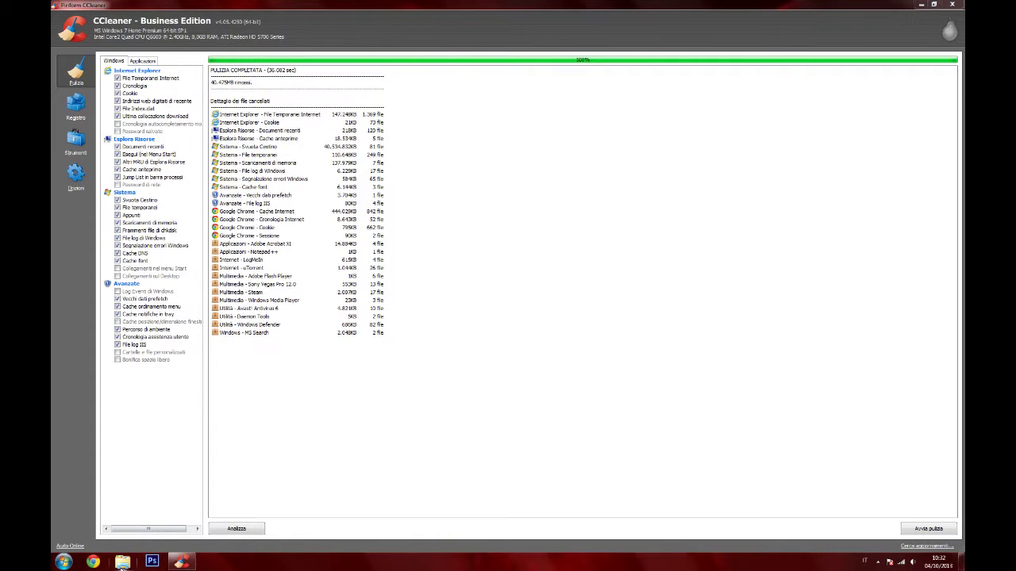
pyautogui.click(123, 561)
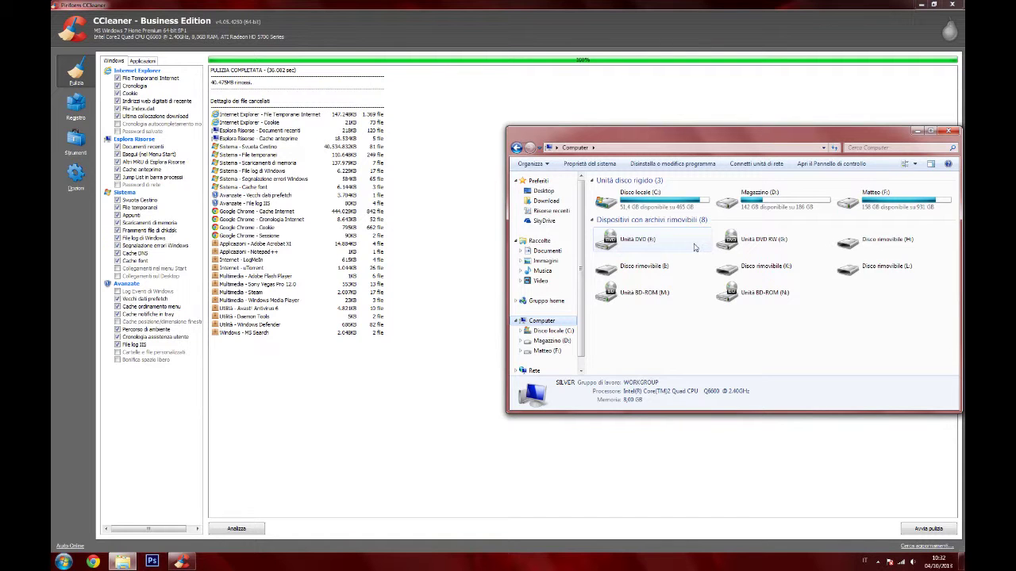
pyautogui.click(948, 130)
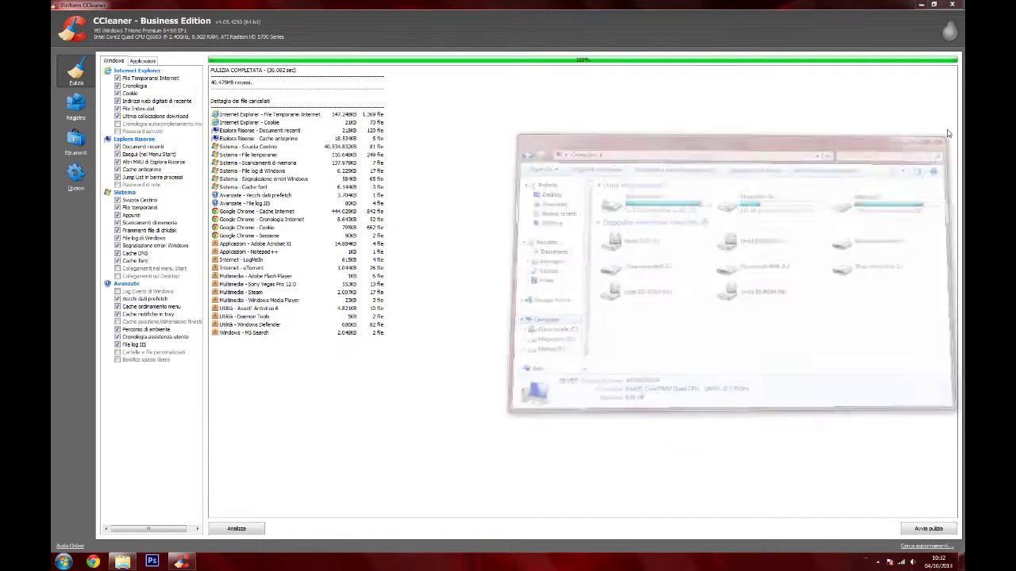
# Examine the registry cleaning section alongside the file cleaning section, finishing on the completed file cleanup summary
pyautogui.click(73, 104)
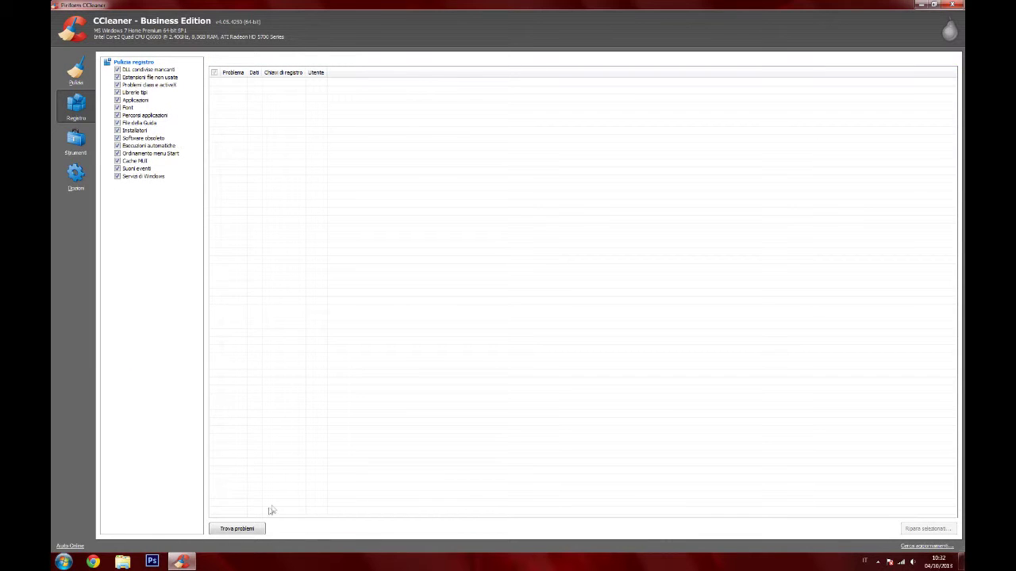
pyautogui.click(77, 68)
pyautogui.click(73, 105)
pyautogui.click(76, 73)
pyautogui.click(65, 111)
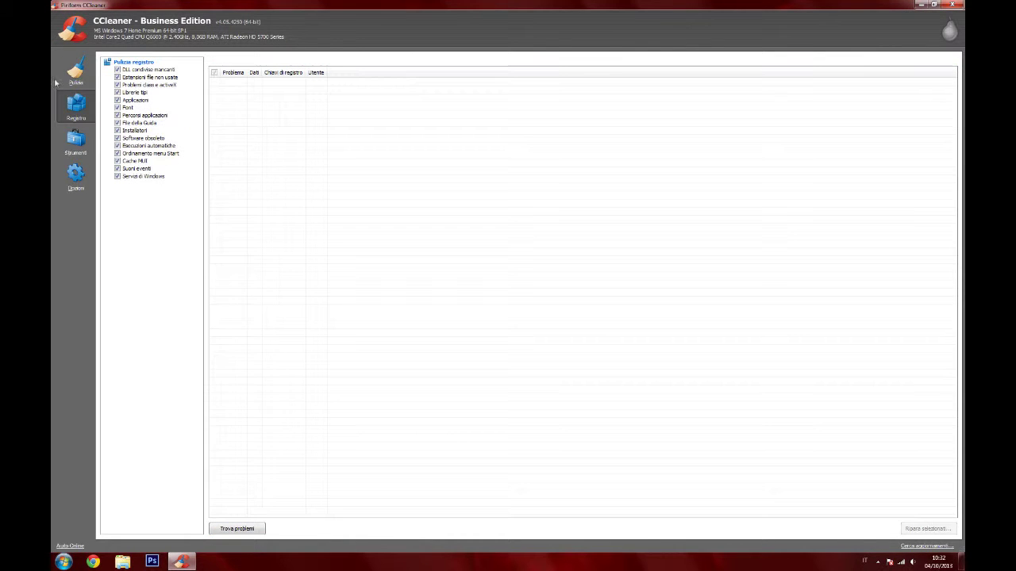
pyautogui.click(71, 73)
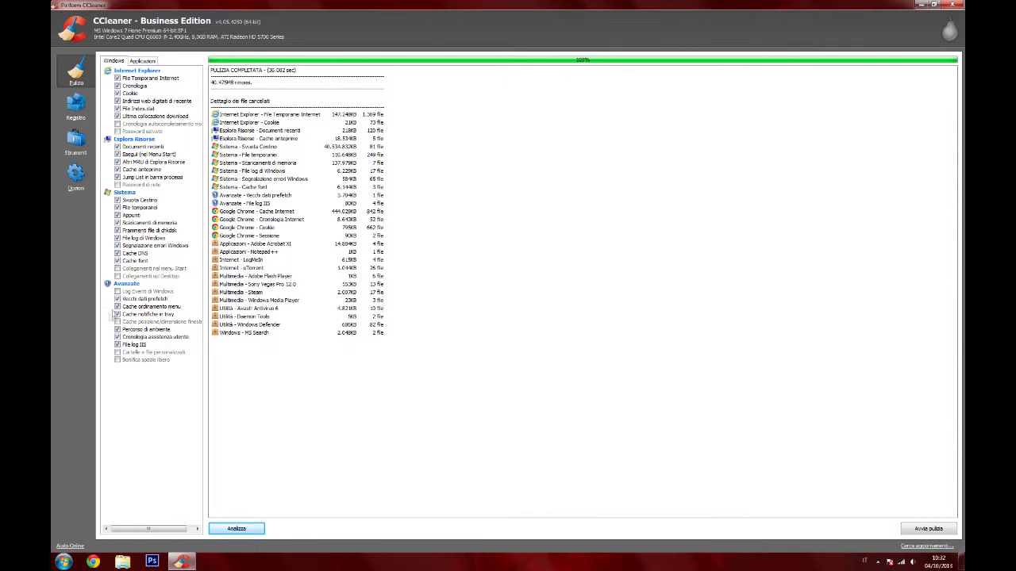